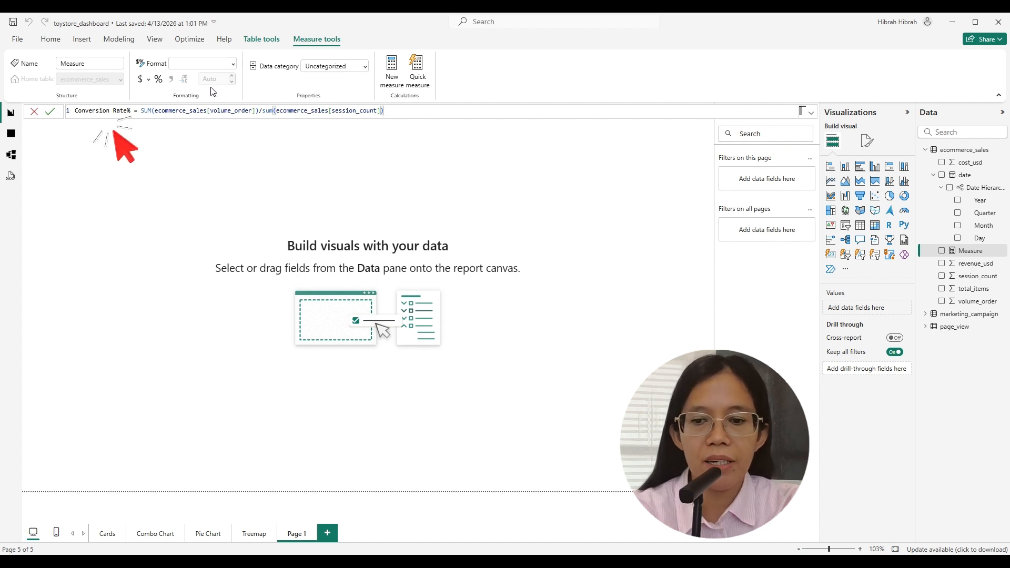
Step: Commit the Conversion Rate% measure and plot it by Month in a new line chart
key("Return")
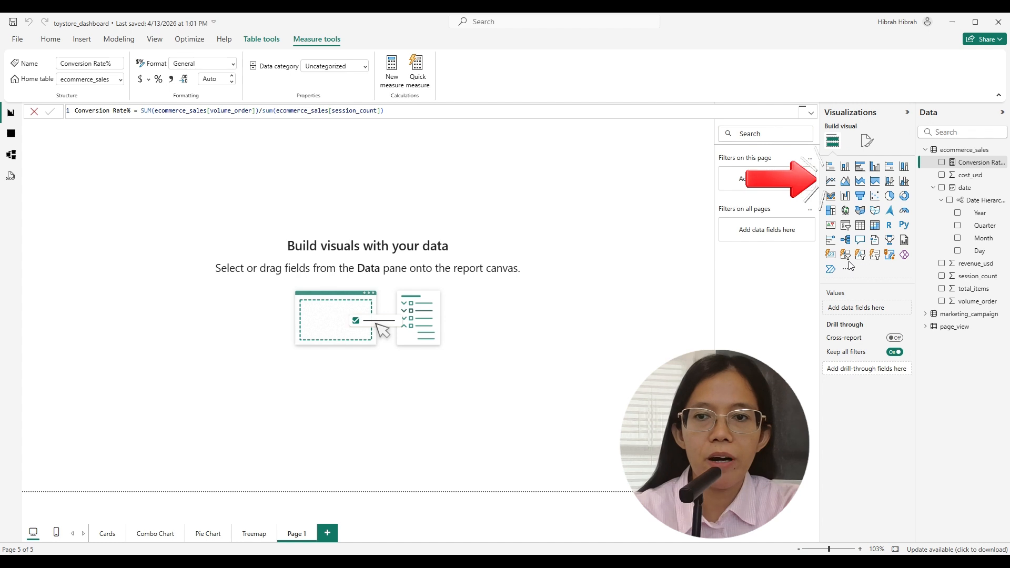
left_click(836, 186)
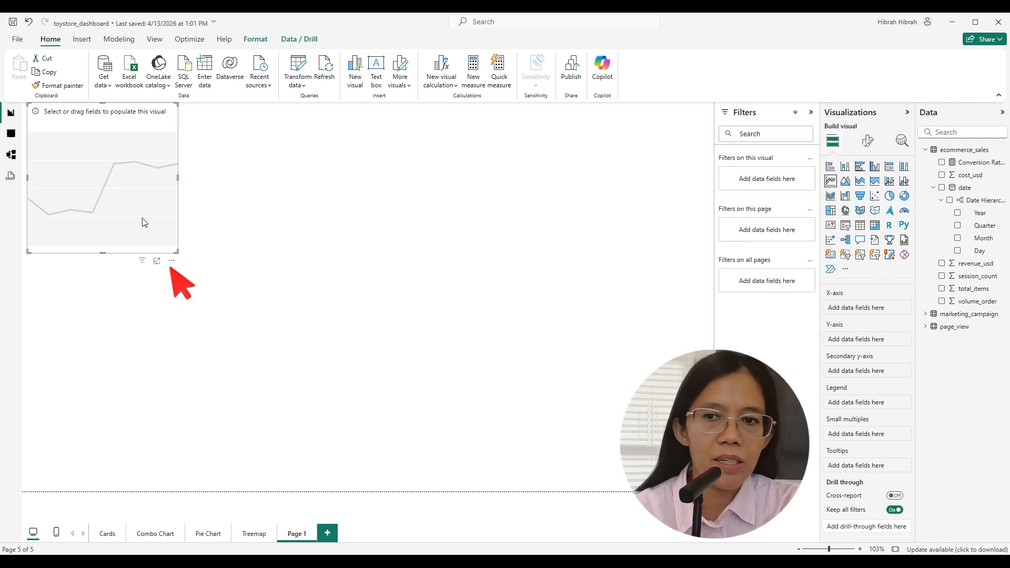
left_click(943, 163)
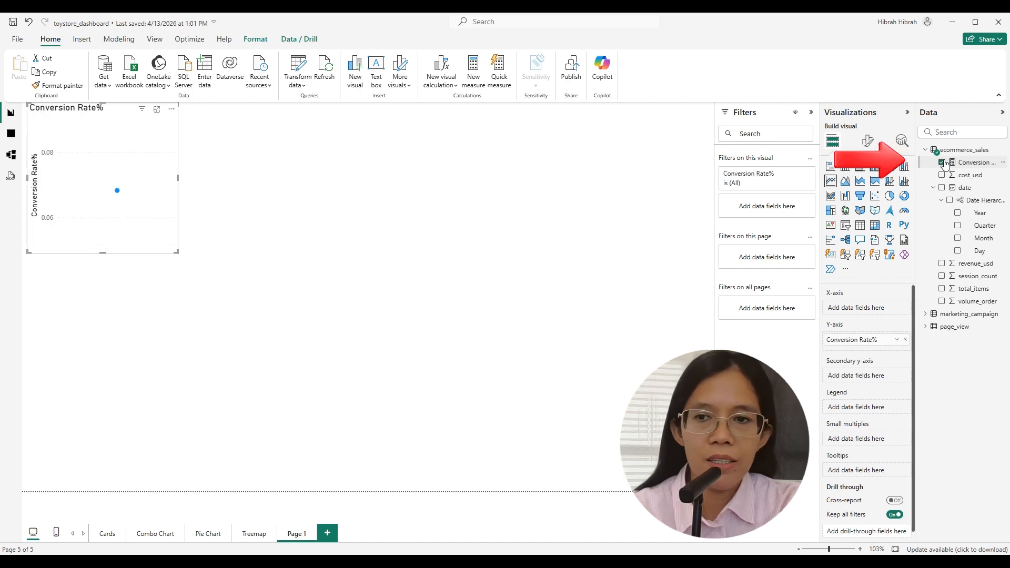
left_click(957, 240)
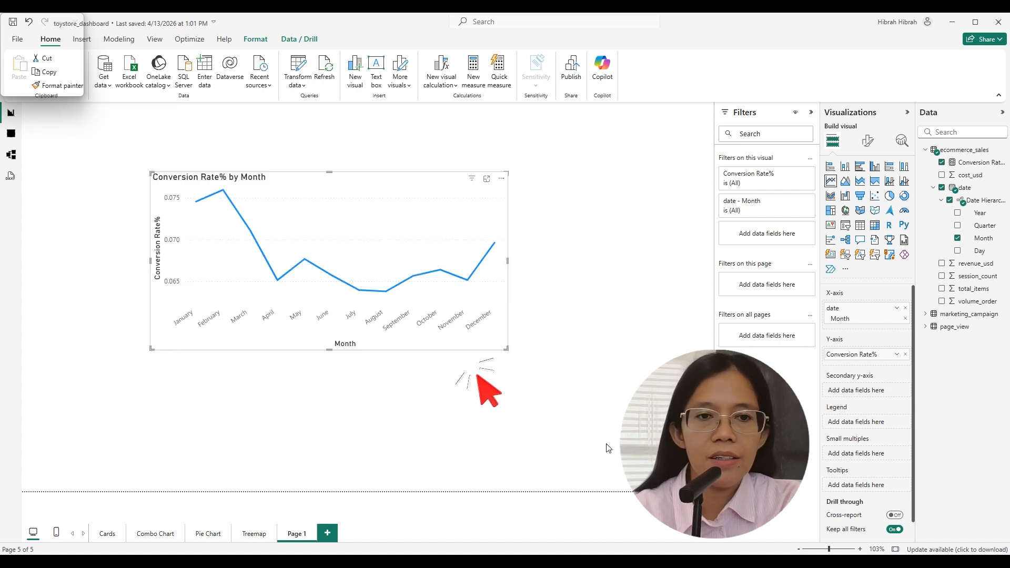
Step: Format the Conversion Rate% measure as a percentage
left_click(983, 162)
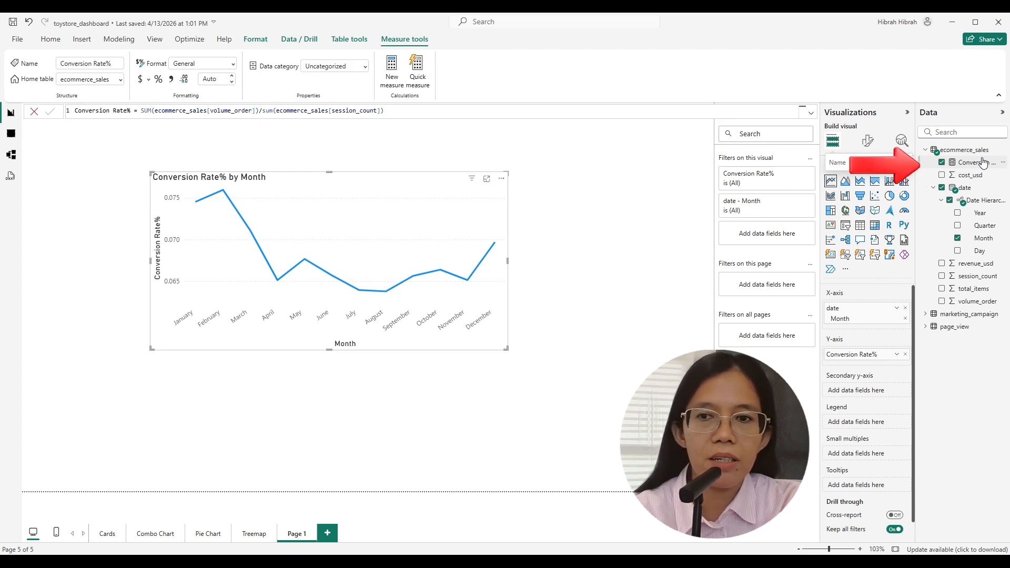
left_click(157, 82)
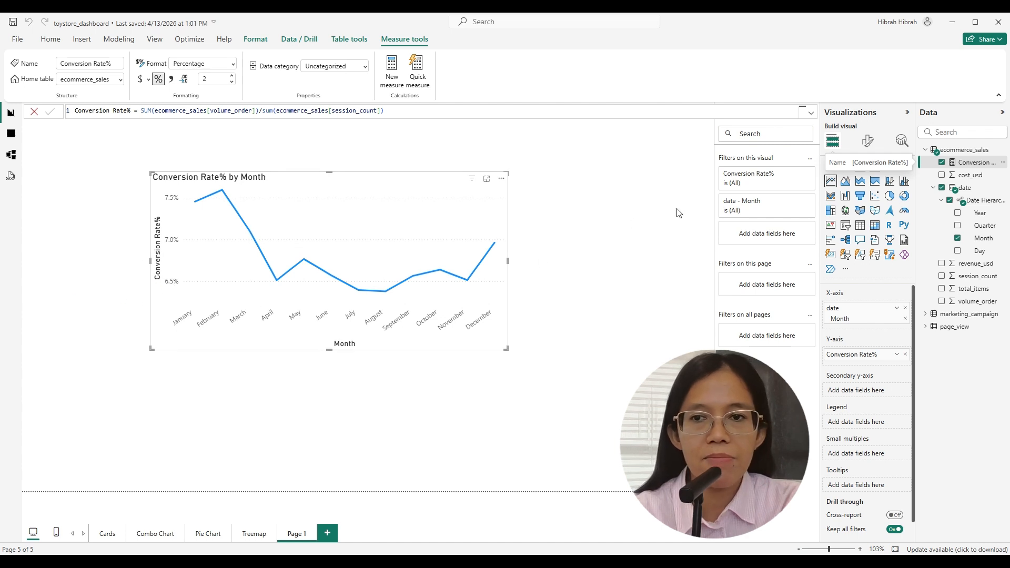
Step: Set the line chart's Y-axis range to a minimum of 0 and a maximum of 0.1
left_click(868, 149)
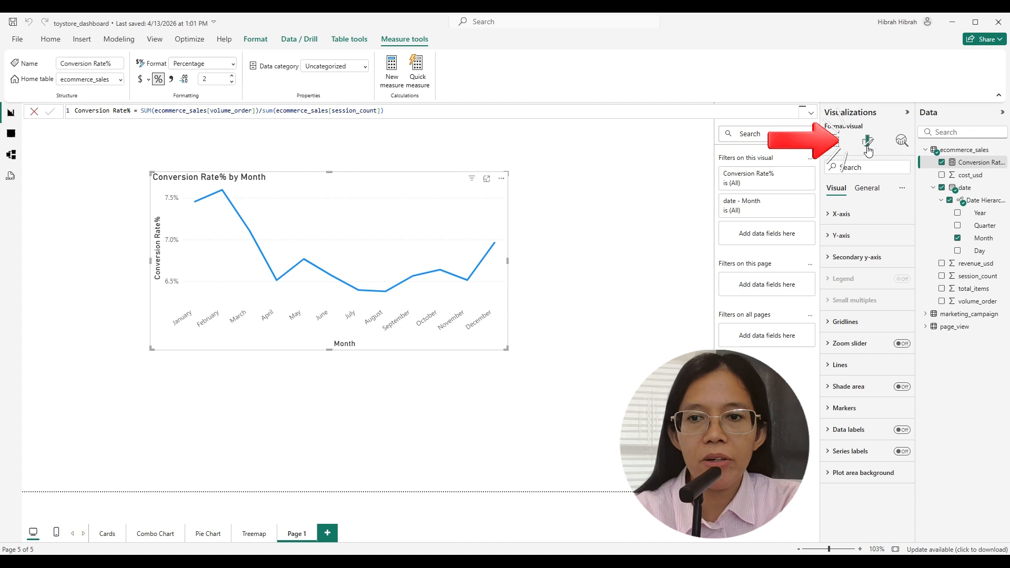
left_click(837, 239)
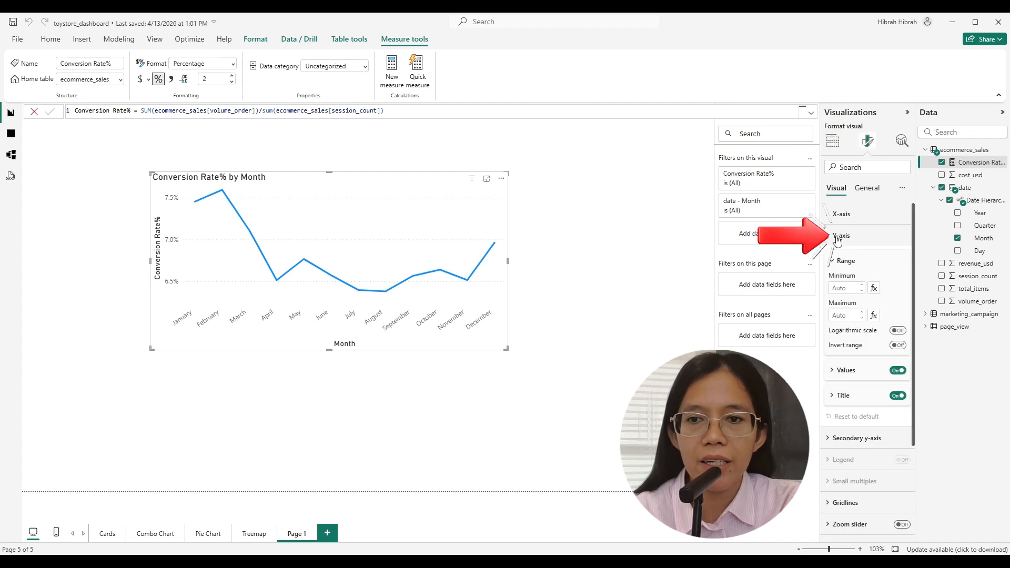
left_click(847, 290)
type("0")
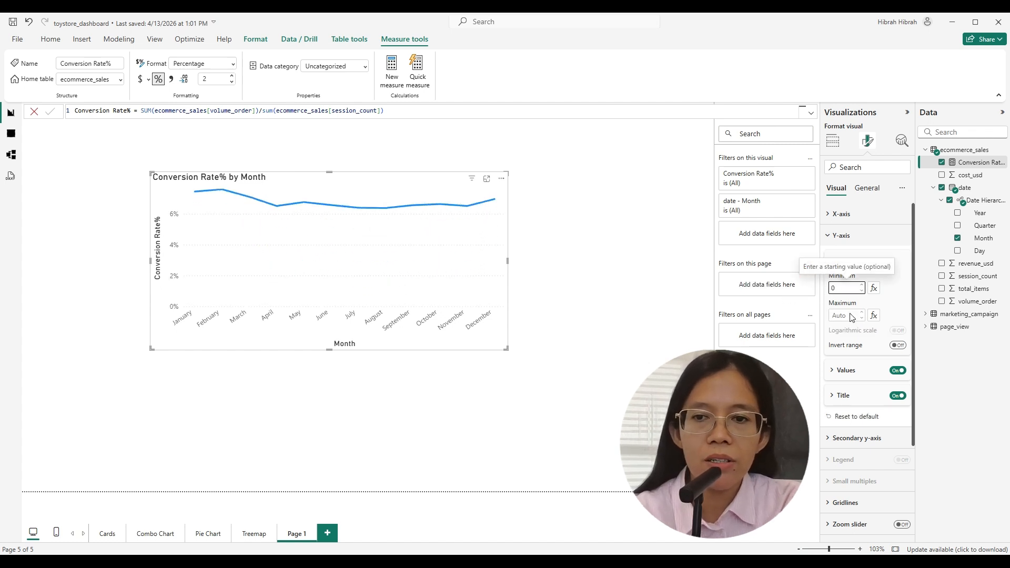
left_click(856, 315)
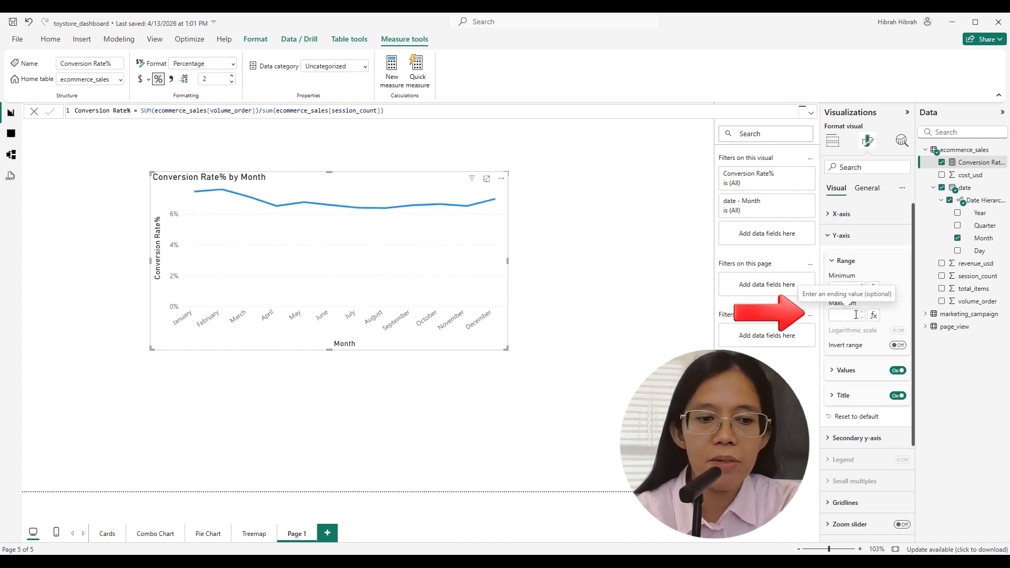
type("0.1")
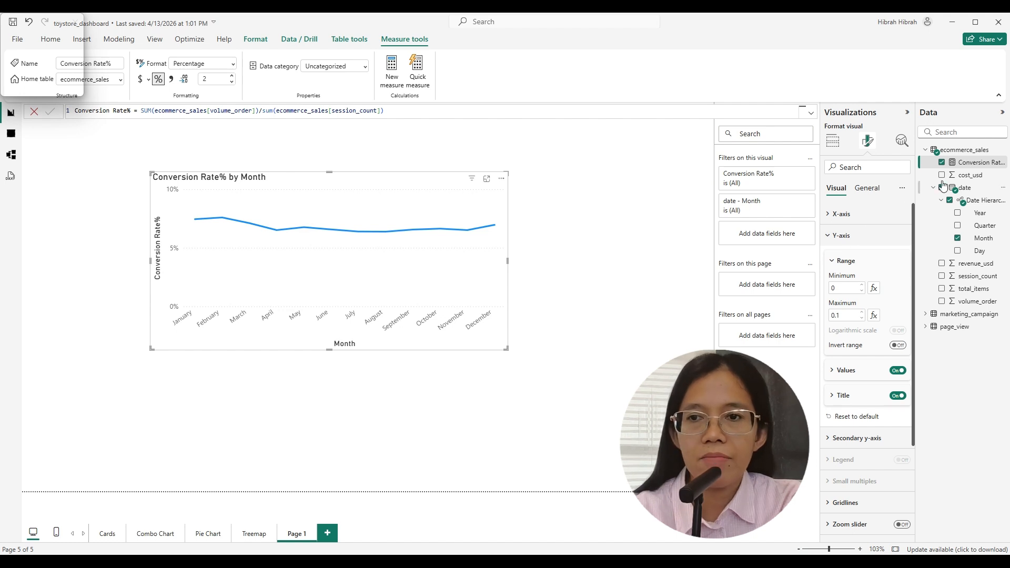
Step: Create a measure in the ecommerce_sales table defined as Target Conversion Rate = 0.09
left_click(972, 151)
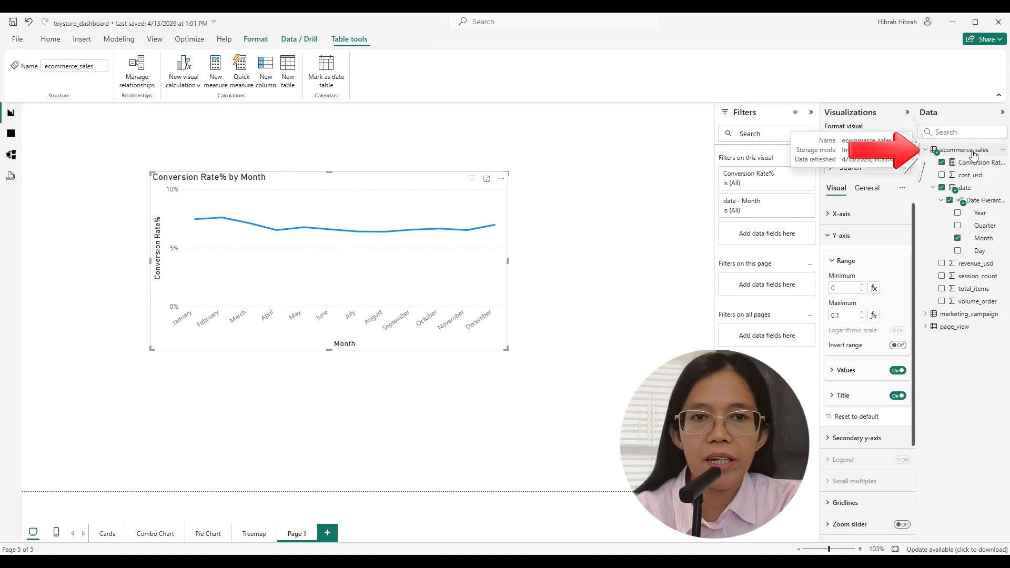
left_click(214, 84)
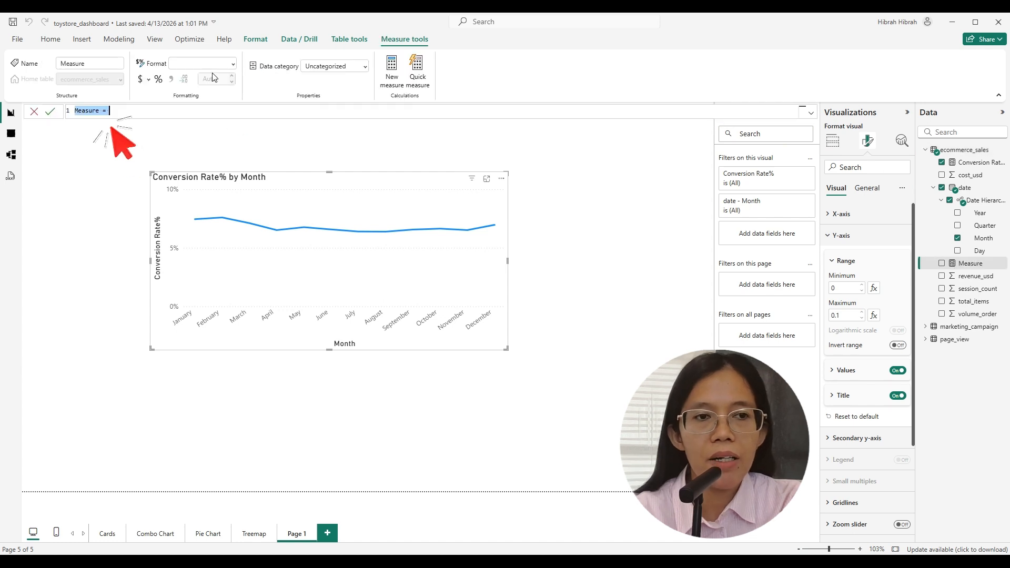
type("Ta")
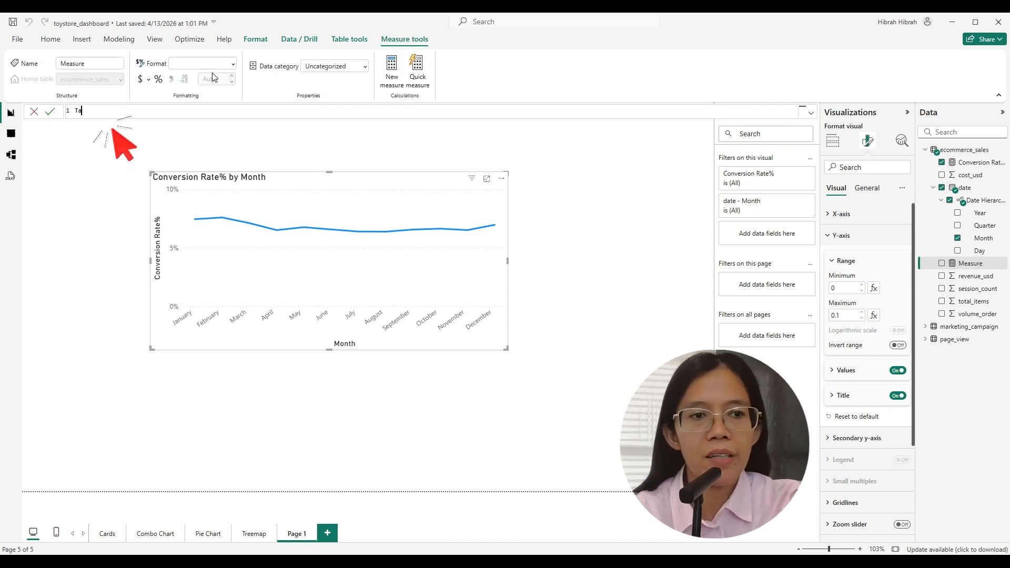
type("rget Conversion Rate =")
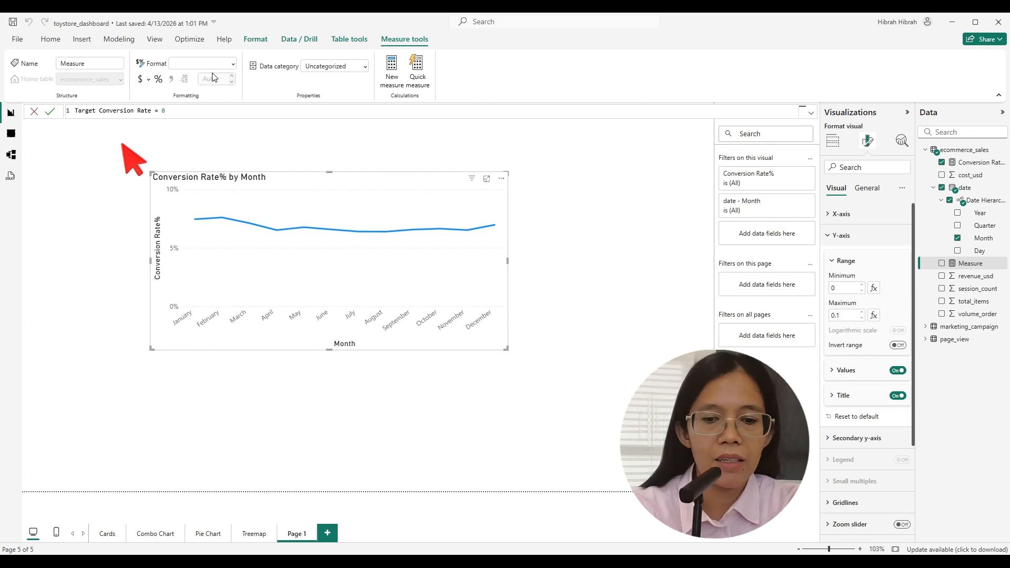
type("0.05")
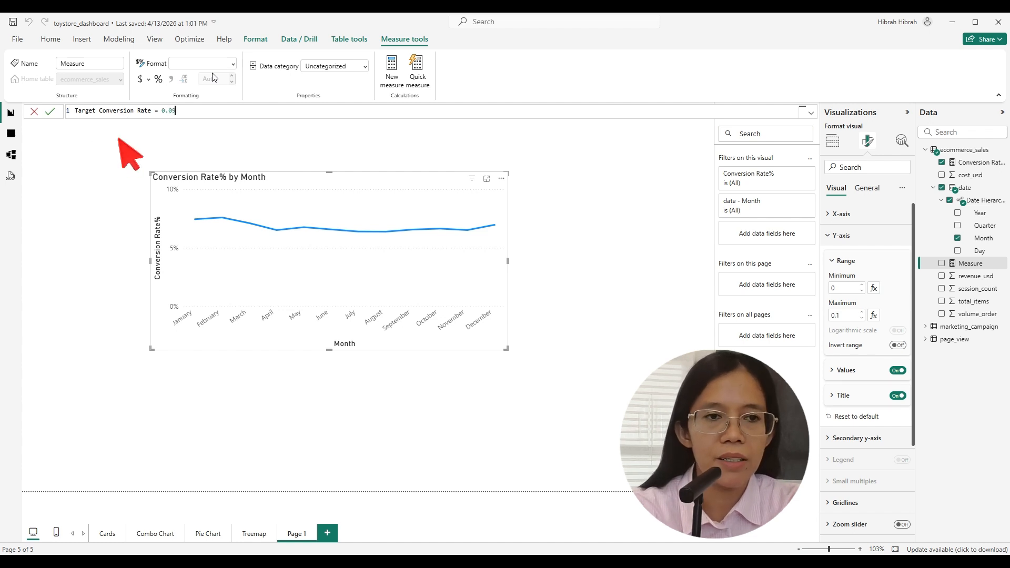
key("Return")
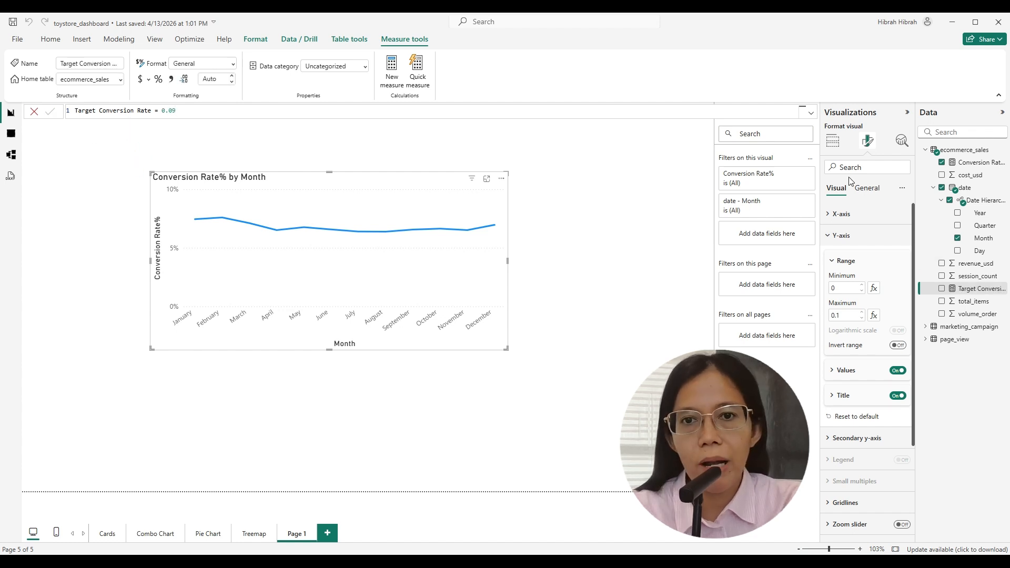
Step: Add the Target Conversion Rate measure to the line chart's secondary y-axis
left_click(833, 141)
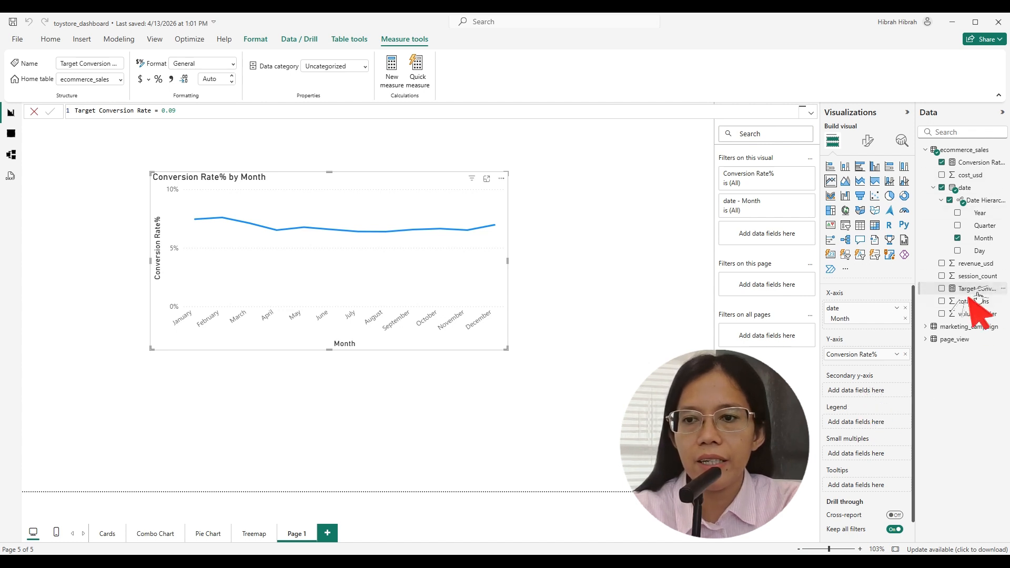
left_click_drag(978, 294, 877, 396)
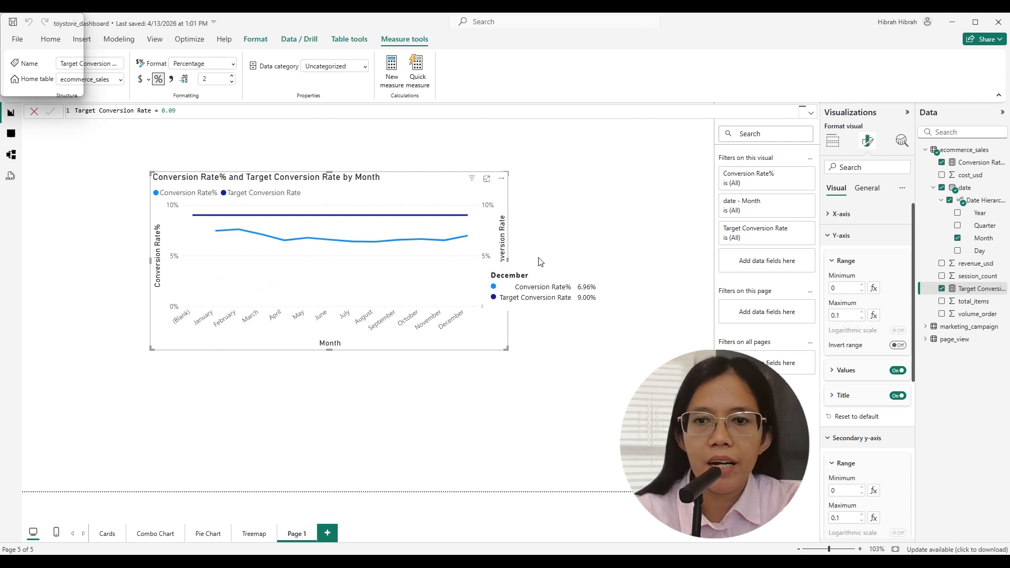
Step: Filter the chart's date - Month field to include every month and exclude (Blank)
left_click(794, 202)
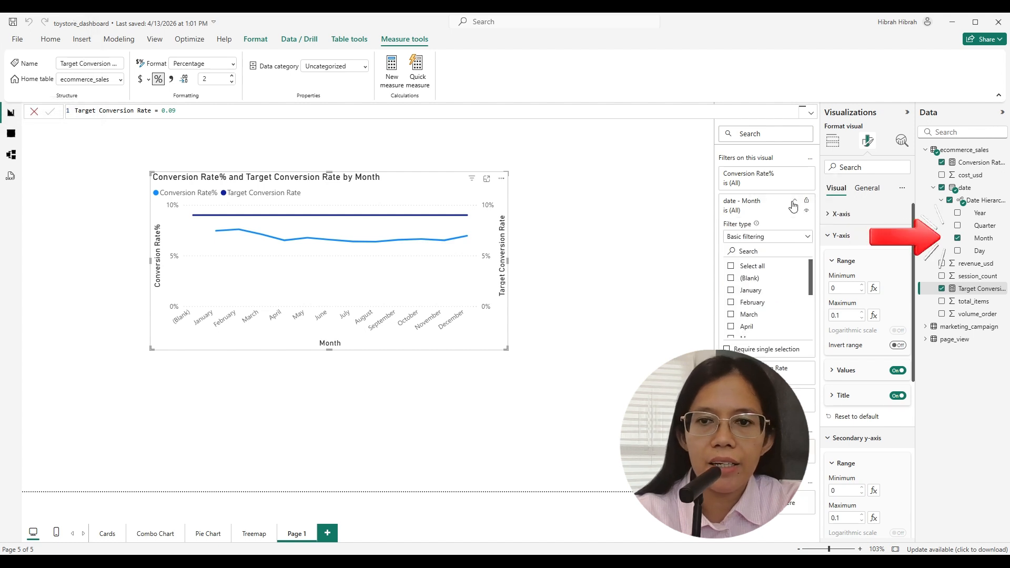
left_click(731, 266)
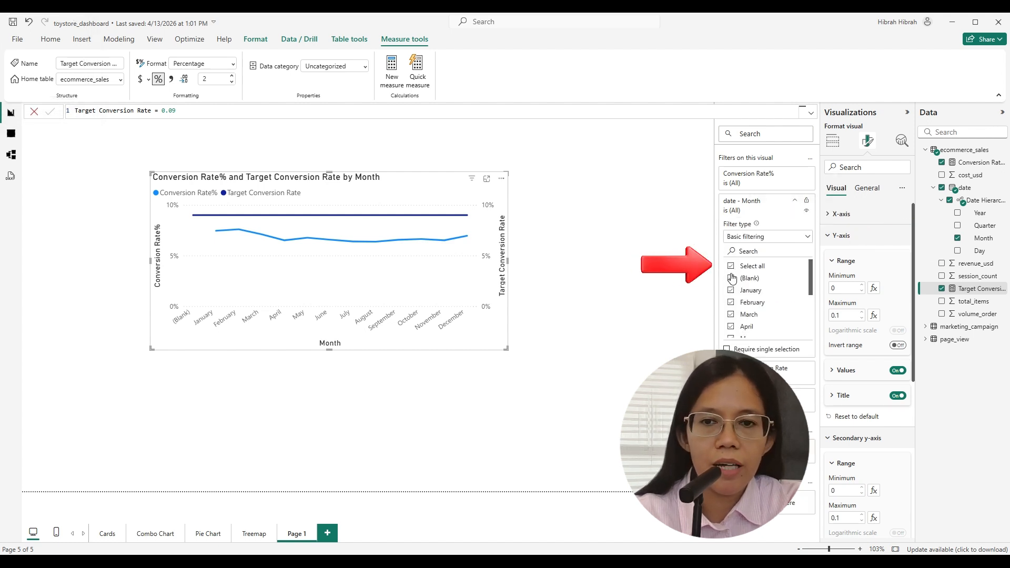
left_click(731, 278)
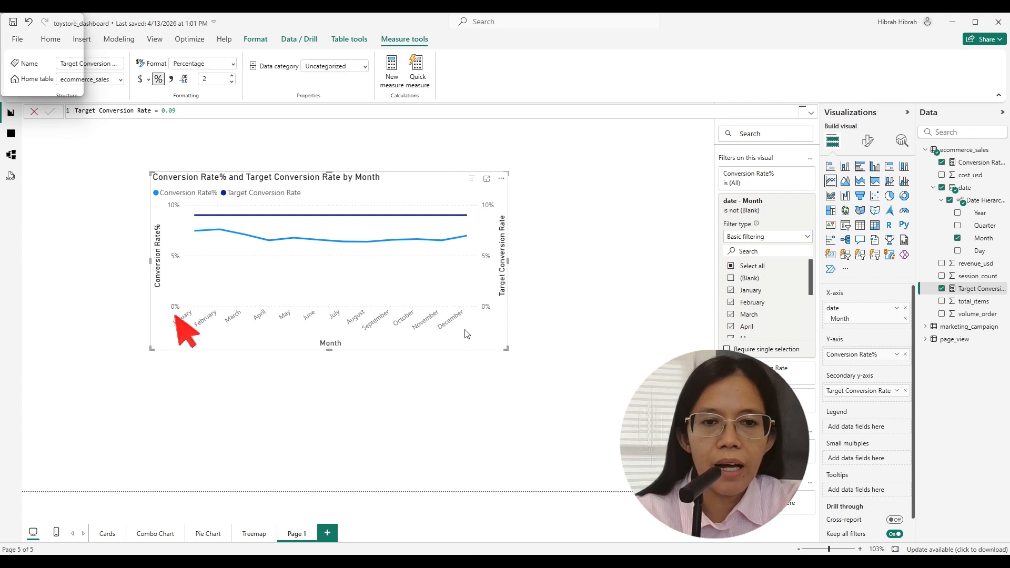
Step: Turn off the titles of the chart's X-axis, Y-axis and secondary y-axis
mouse_move(316, 308)
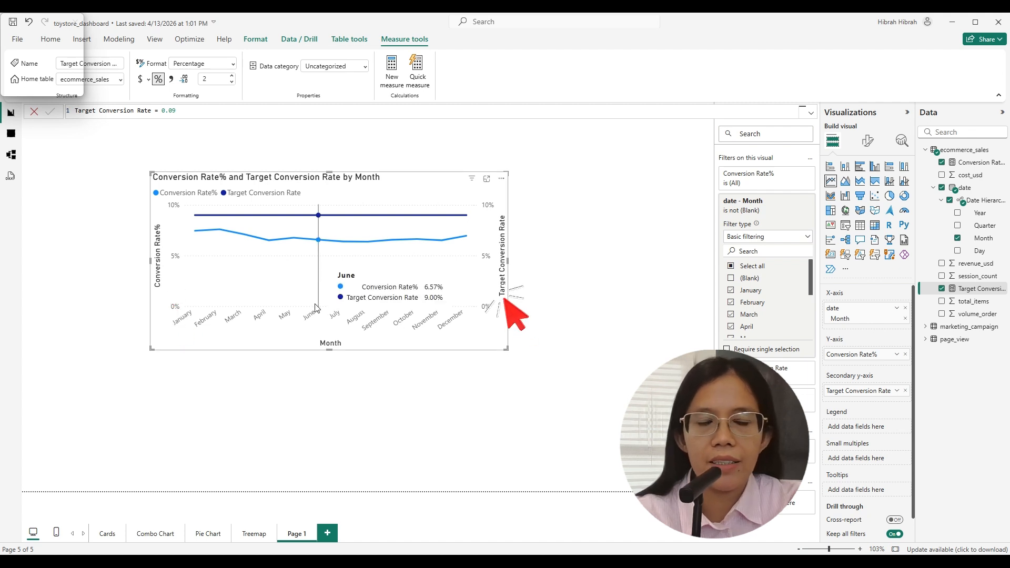
left_click(866, 142)
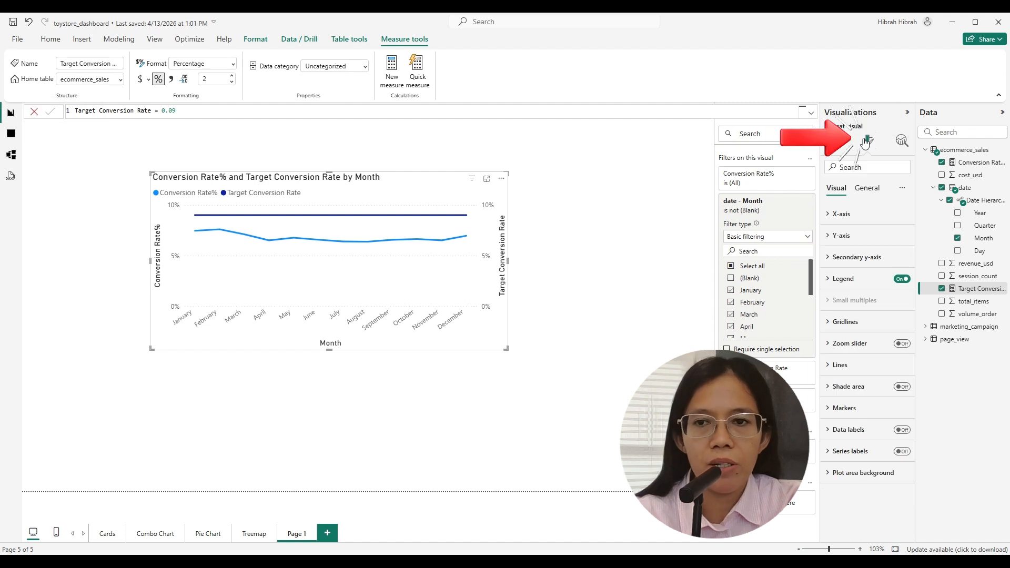
left_click(834, 214)
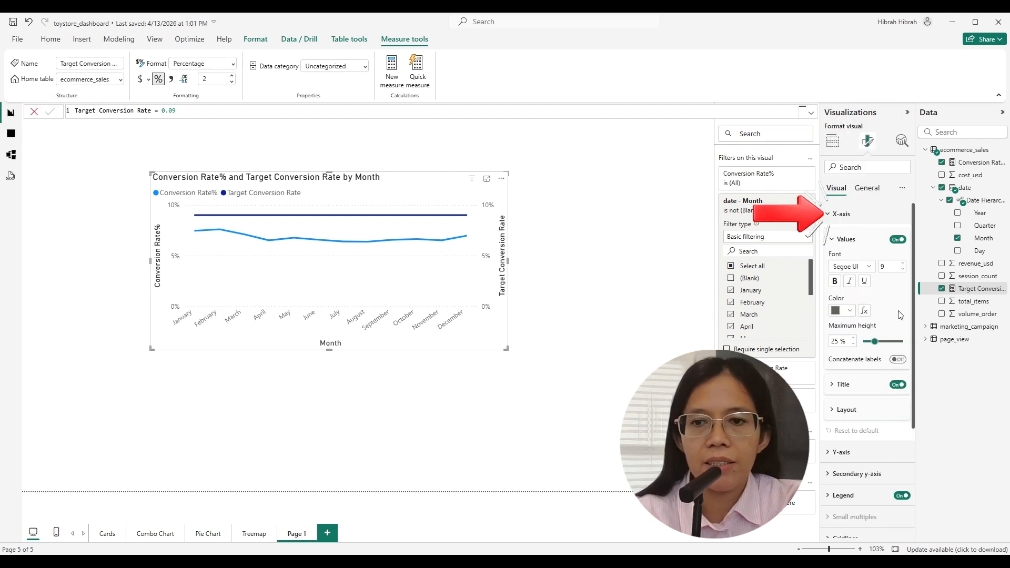
left_click(897, 385)
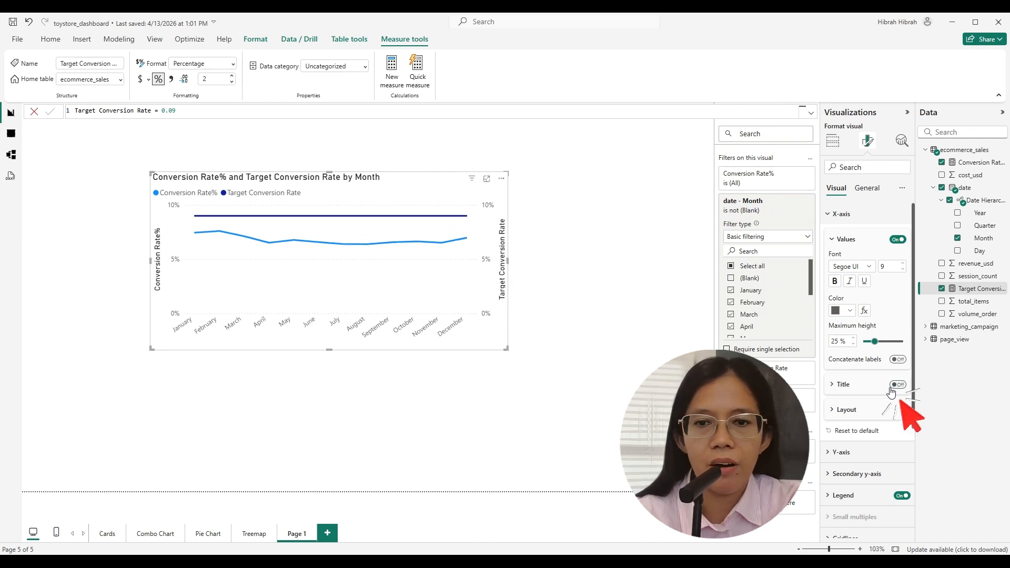
left_click(828, 214)
left_click(836, 235)
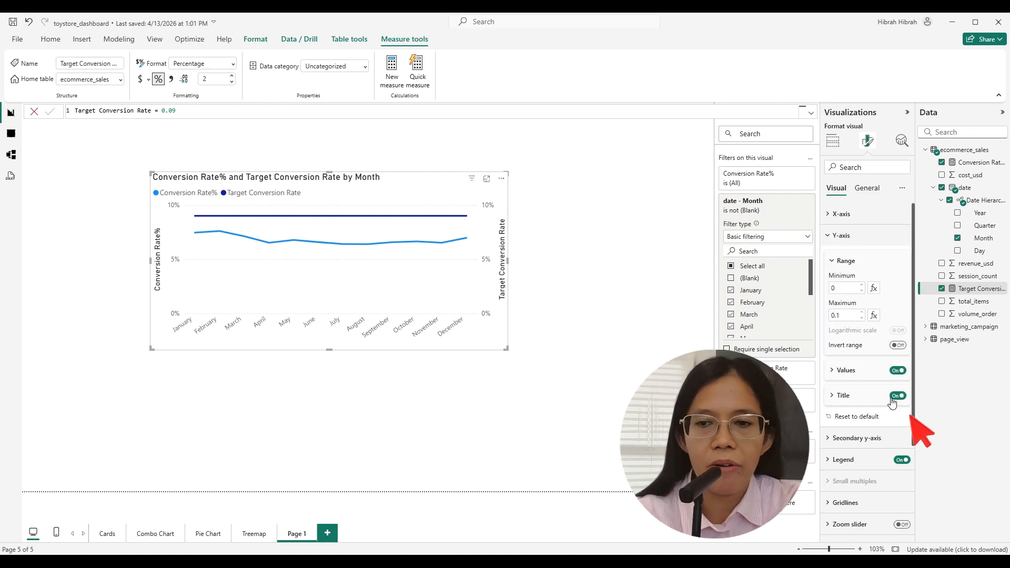
left_click(896, 396)
left_click(828, 235)
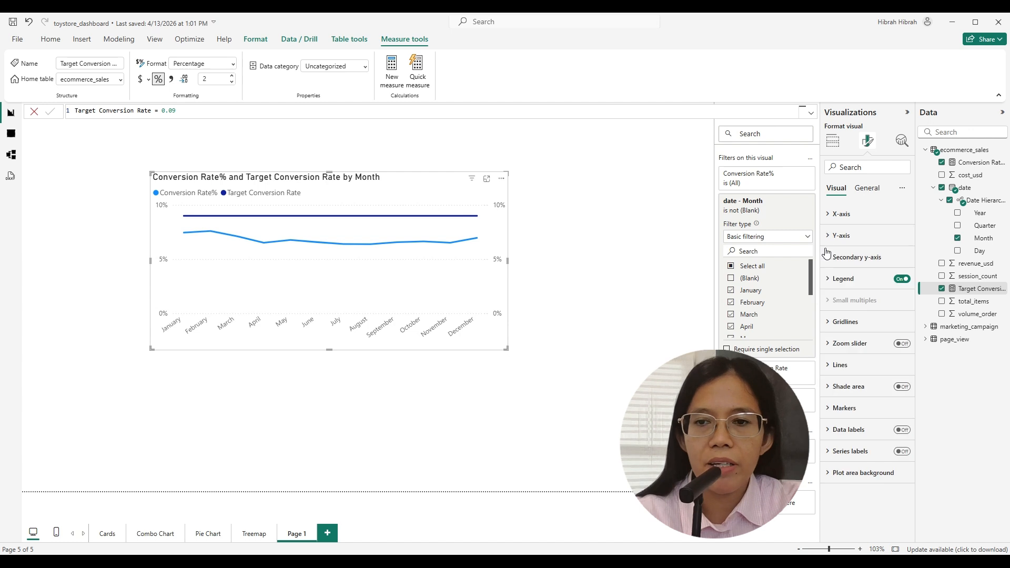
left_click(830, 257)
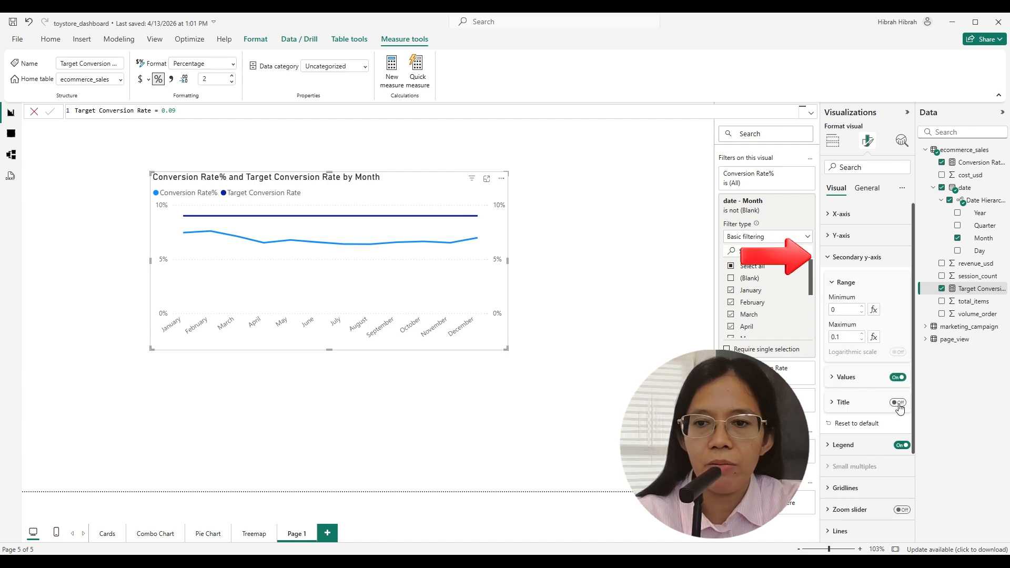
left_click(829, 258)
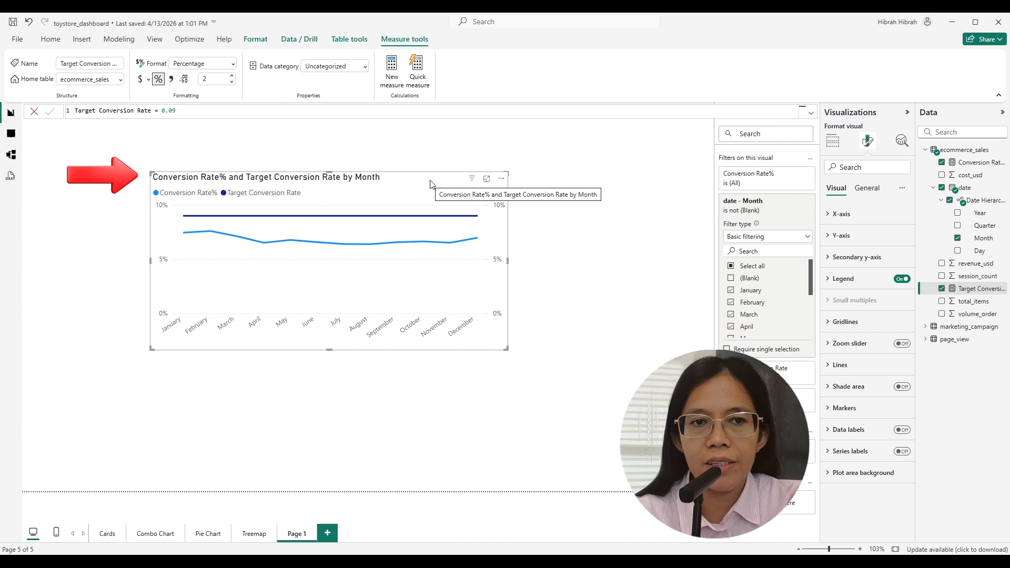
Step: Change the chart title text to "Conversion Rate %" and set its font to Segoe UI Bold
left_click(867, 188)
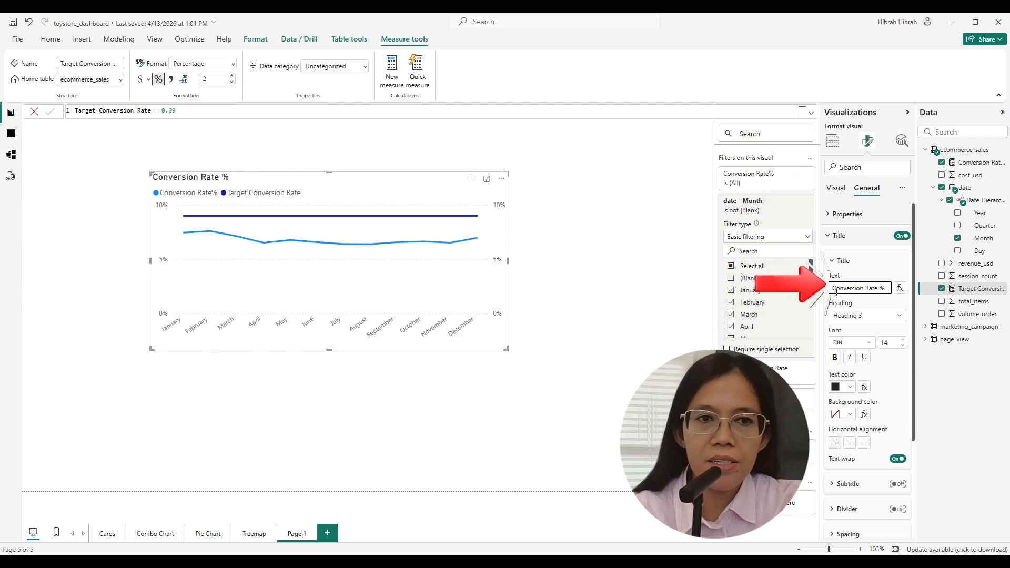
left_click(853, 345)
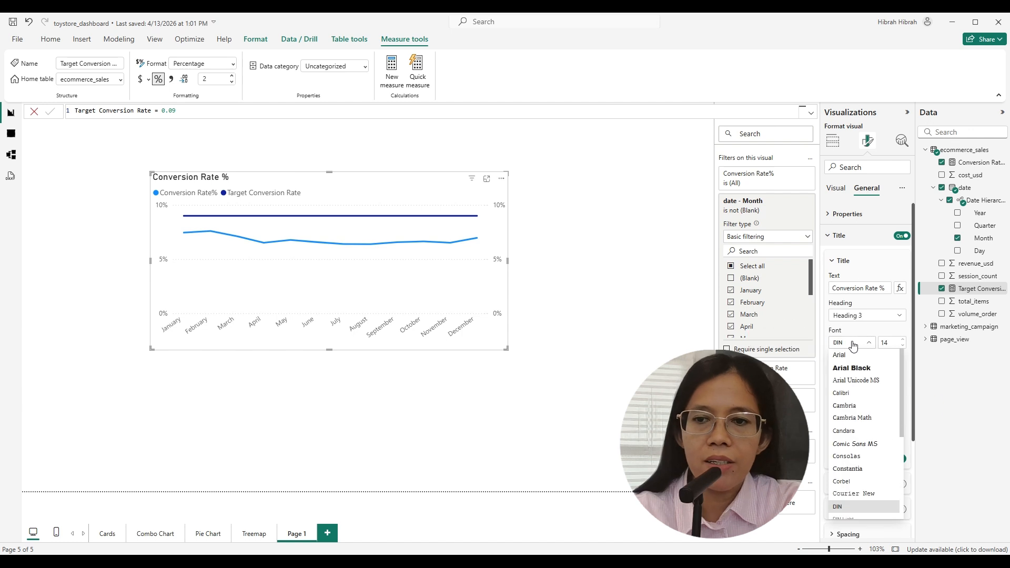
scroll(899, 453, "down", 3)
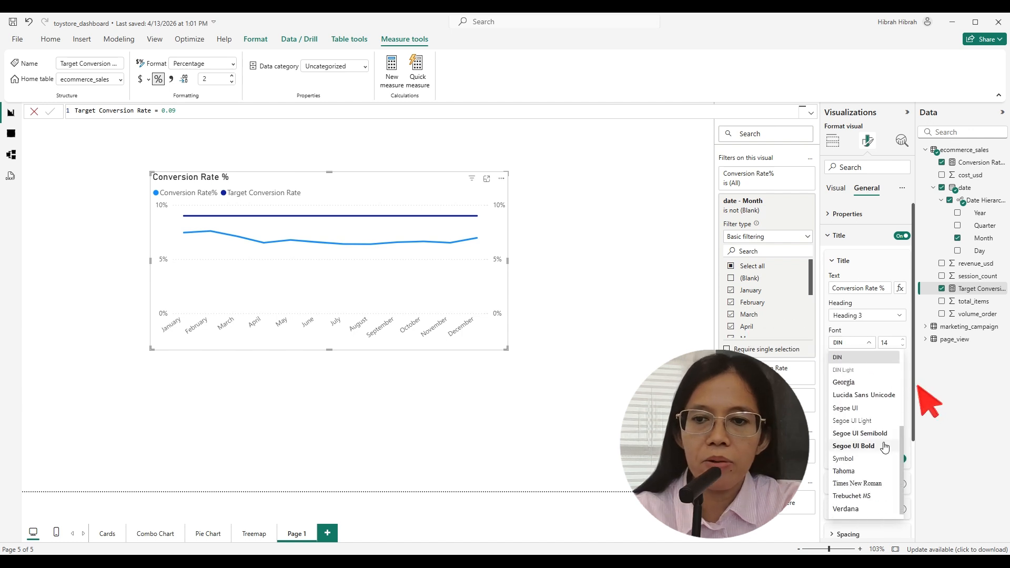
left_click(853, 445)
Step: Format the chart title with #12239E text, a light gray background and centered horizontal alignment
left_click(838, 387)
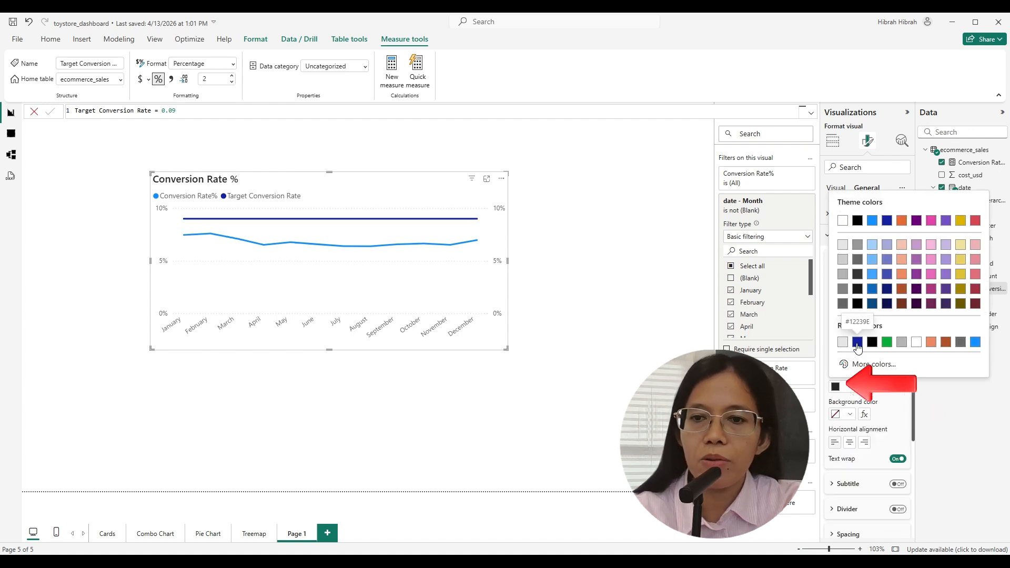
left_click(858, 342)
left_click(842, 414)
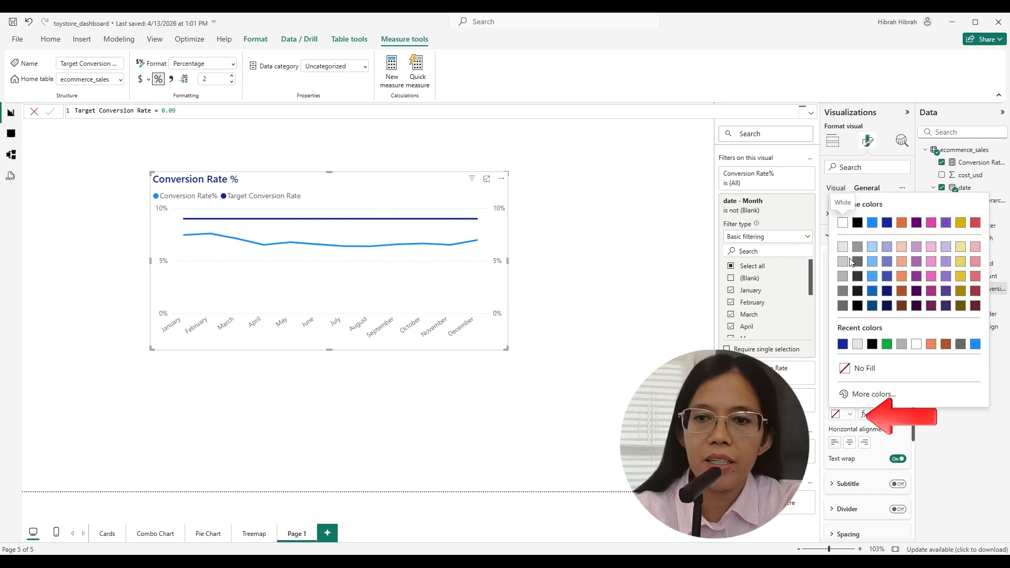
left_click(842, 246)
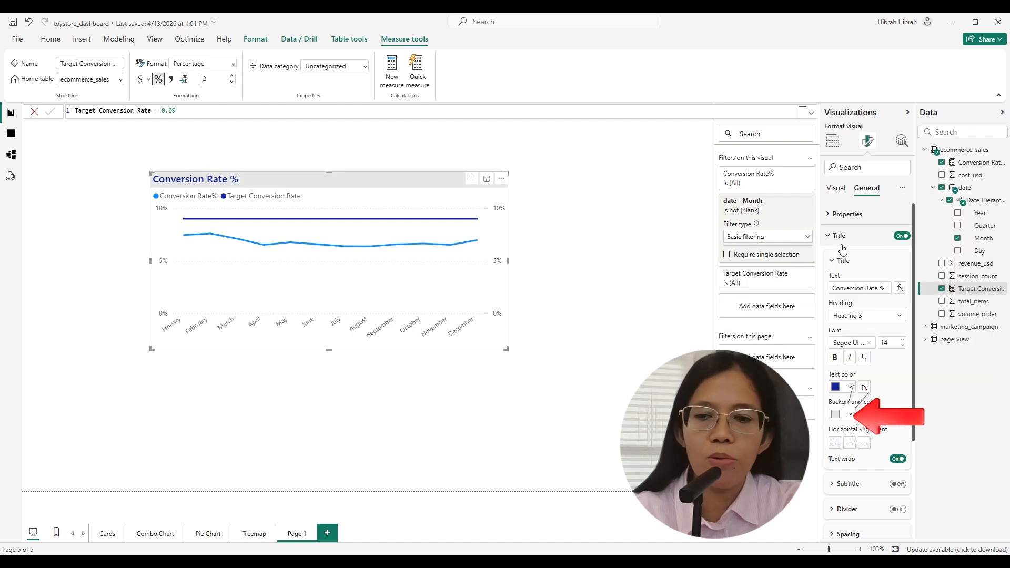
left_click(852, 444)
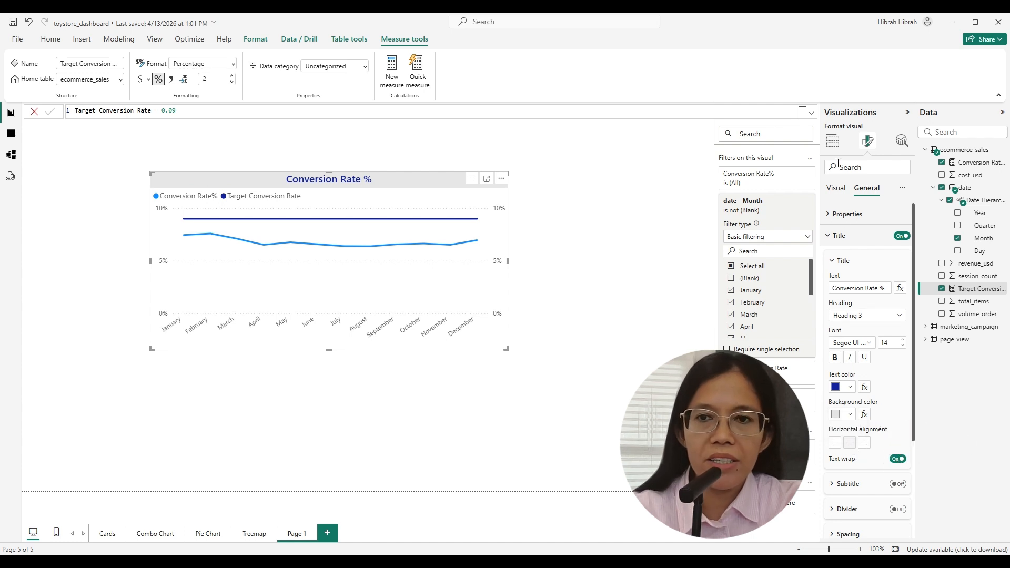
Step: Rename the chart's Y-axis field to "Actual %" and its secondary y-axis field to "Target %" for this visual
left_click(833, 142)
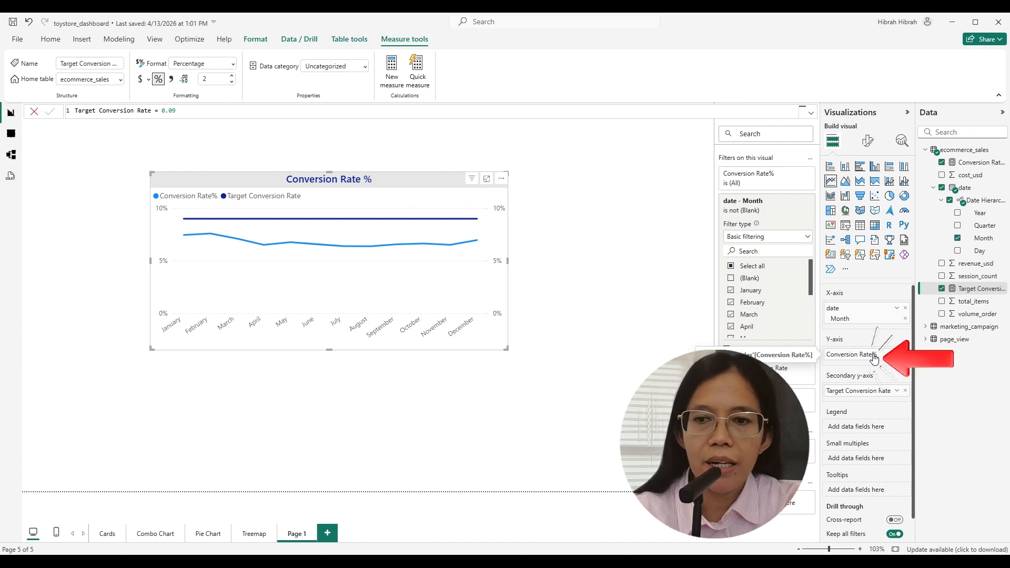
left_click(897, 354)
left_click(923, 370)
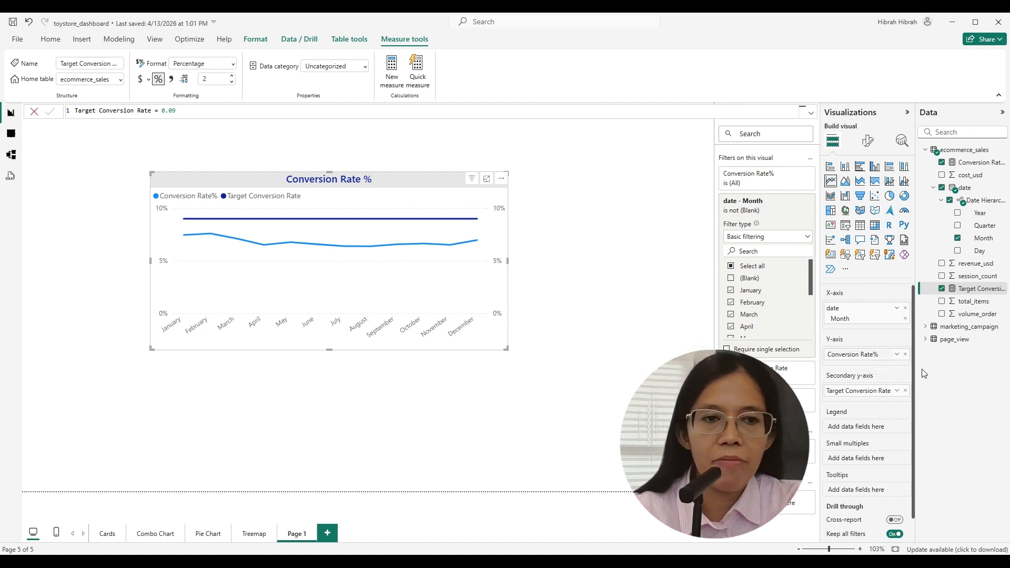
type("Actual %")
key("Return")
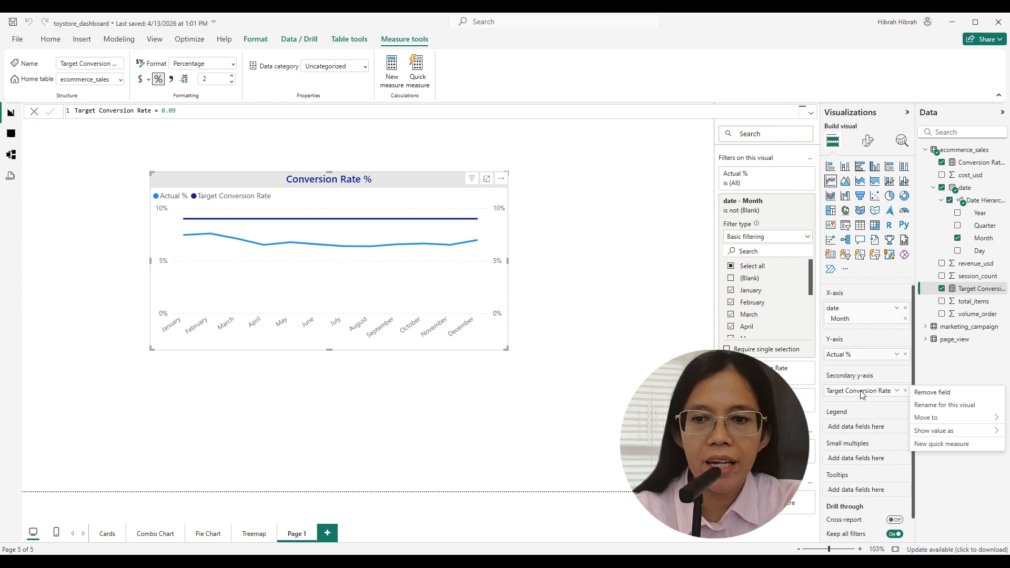
left_click(929, 407)
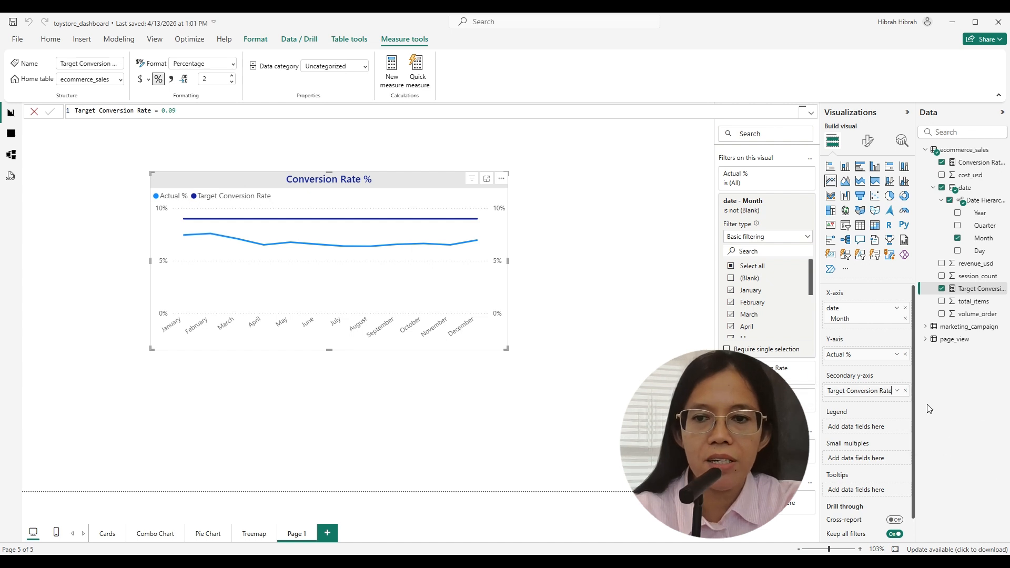
type("Target %")
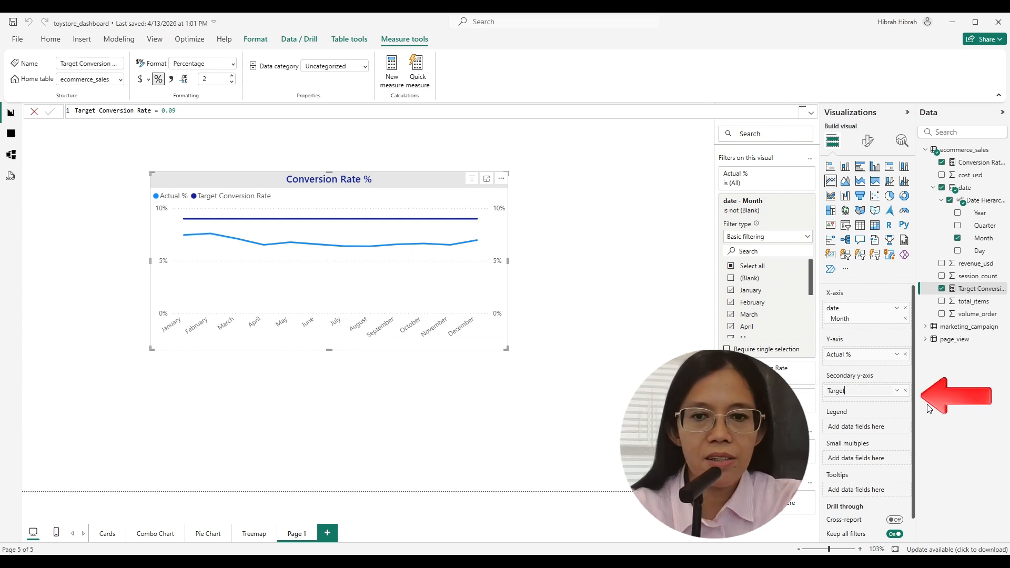
key("Return")
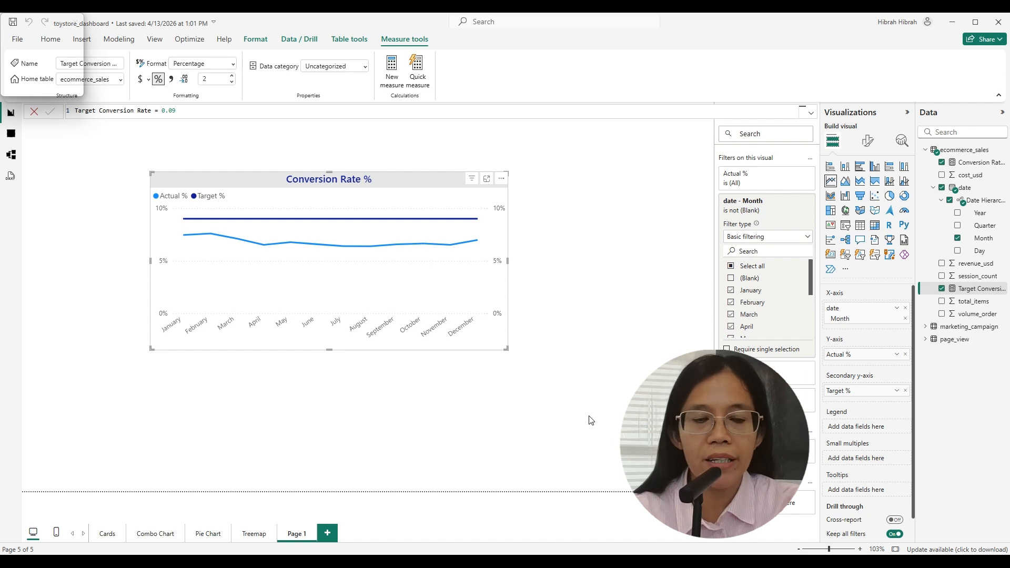
Step: Add a slicer beside the line chart and assign it the Year level of the ecommerce_sales date hierarchy
left_click(650, 287)
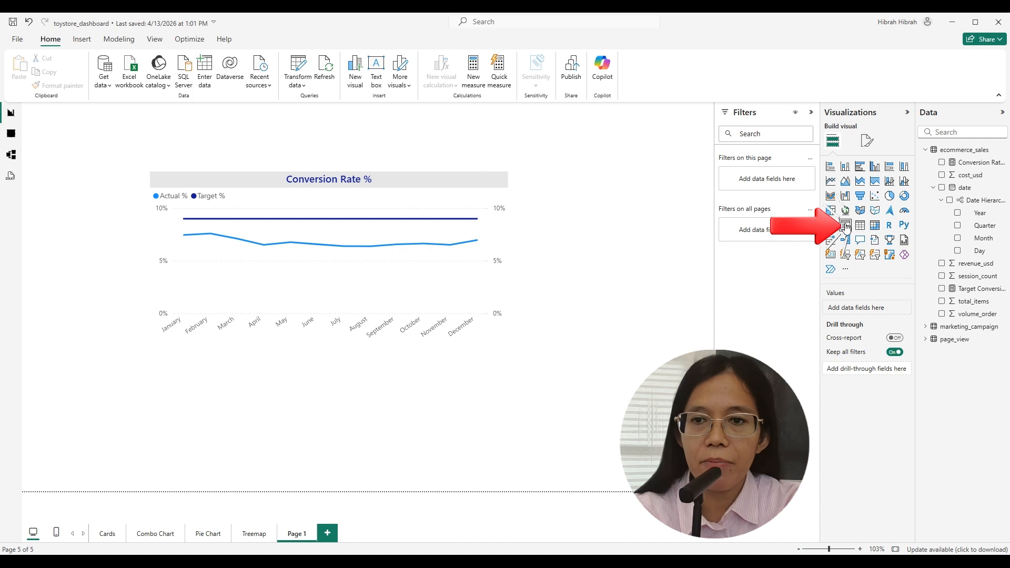
left_click(844, 226)
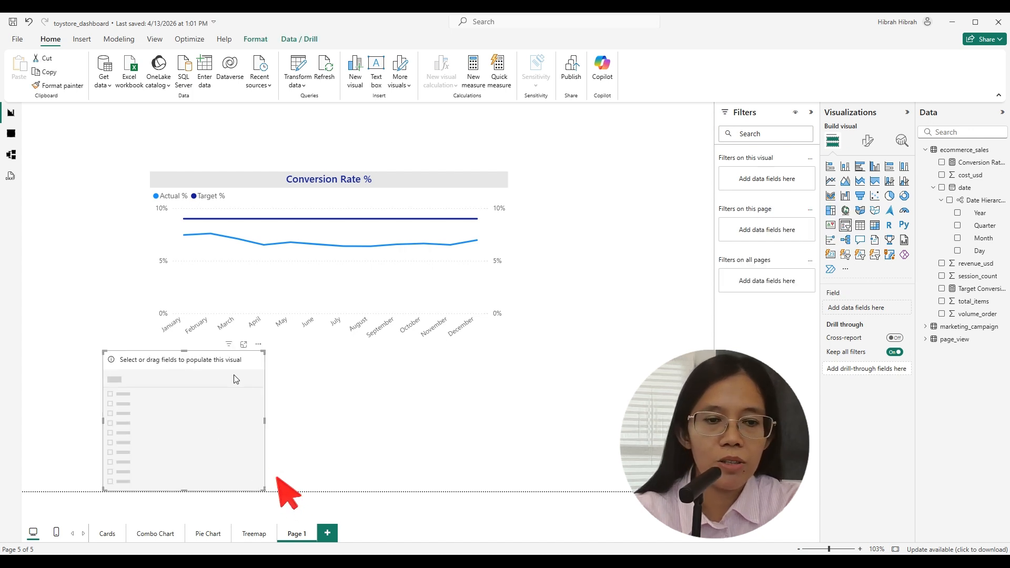
left_click_drag(235, 378, 658, 205)
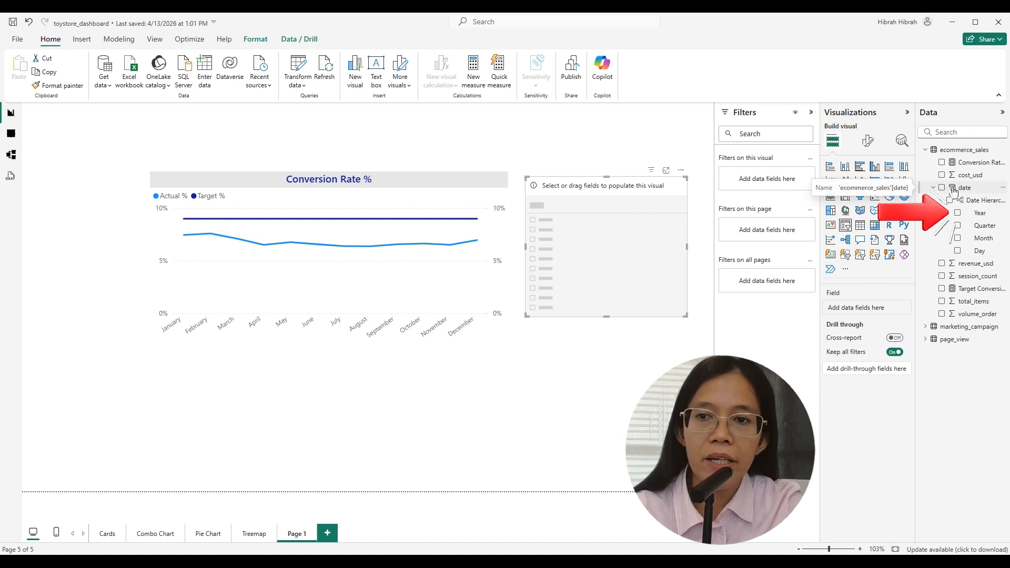
left_click(958, 213)
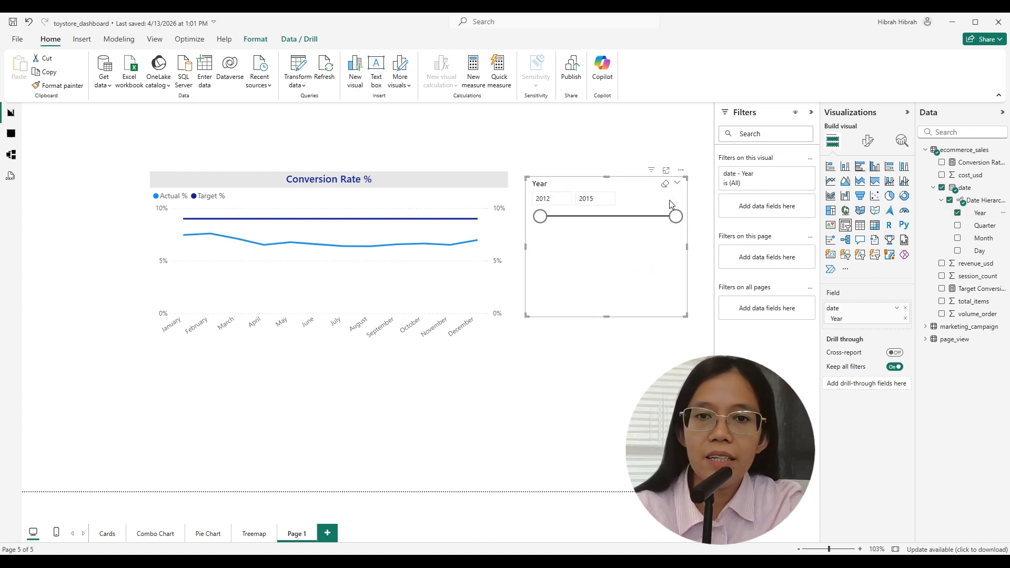
Step: Set the Year slicer's style to Vertical list
left_click(868, 143)
left_click(829, 219)
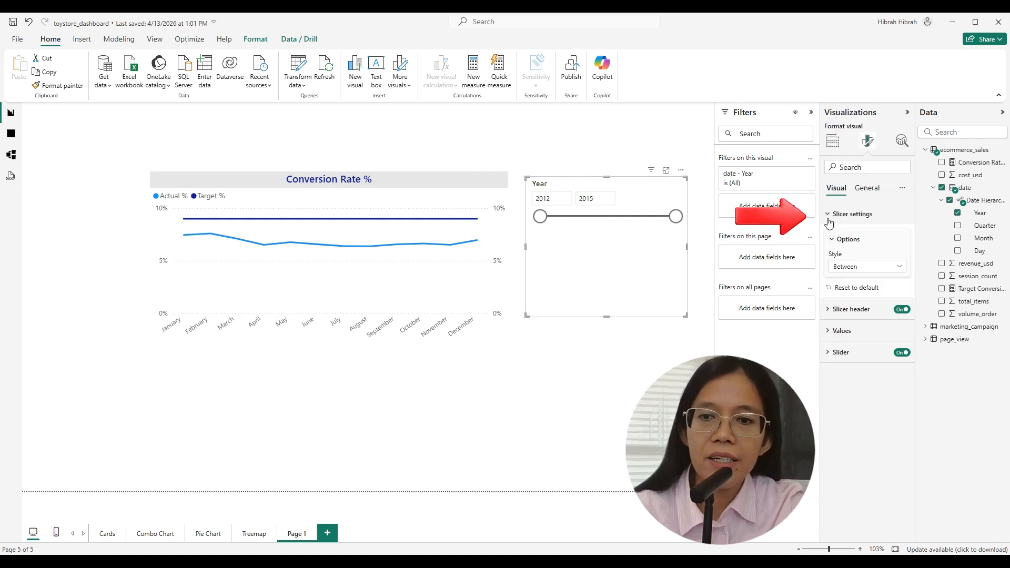
left_click(845, 270)
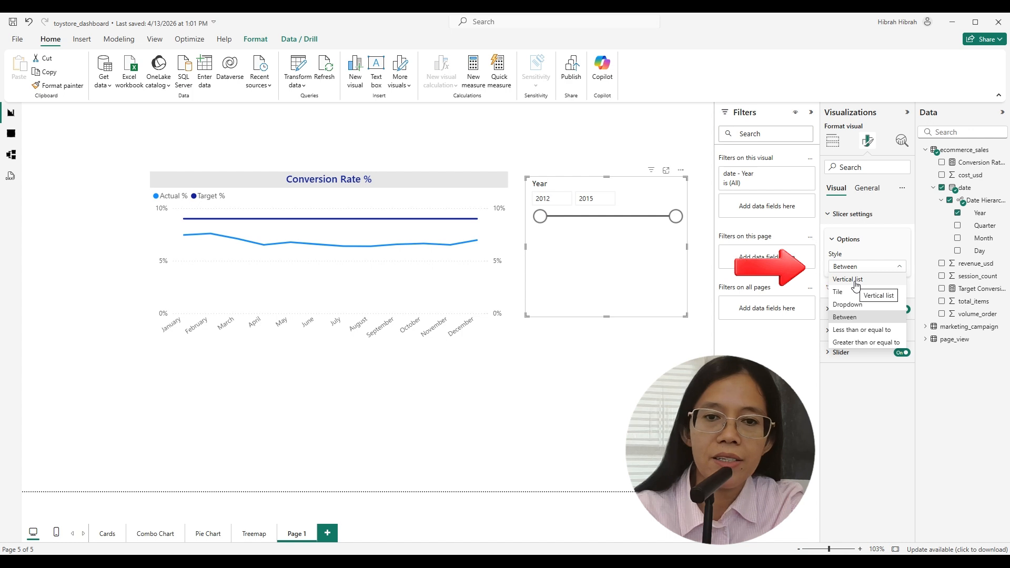
left_click(855, 280)
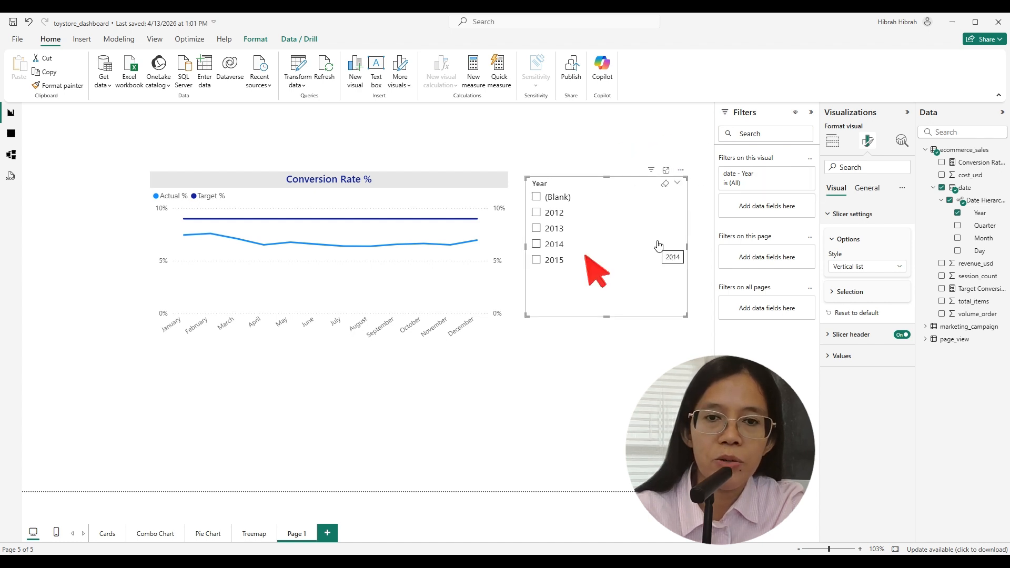
Step: Apply basic filtering to the slicer's date - Year field, including all years and excluding (Blank)
left_click(750, 185)
left_click(749, 210)
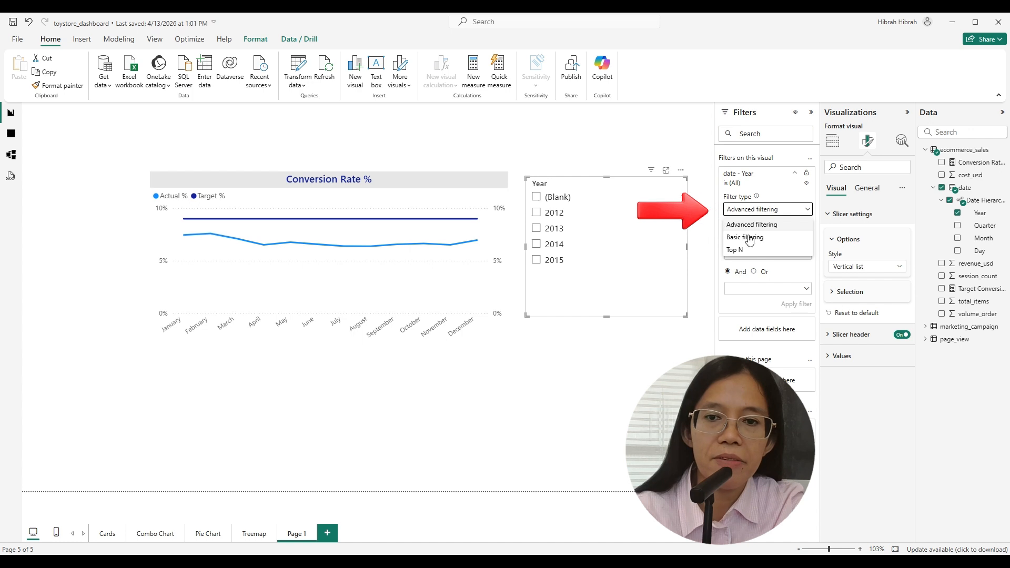
left_click(749, 238)
left_click(731, 223)
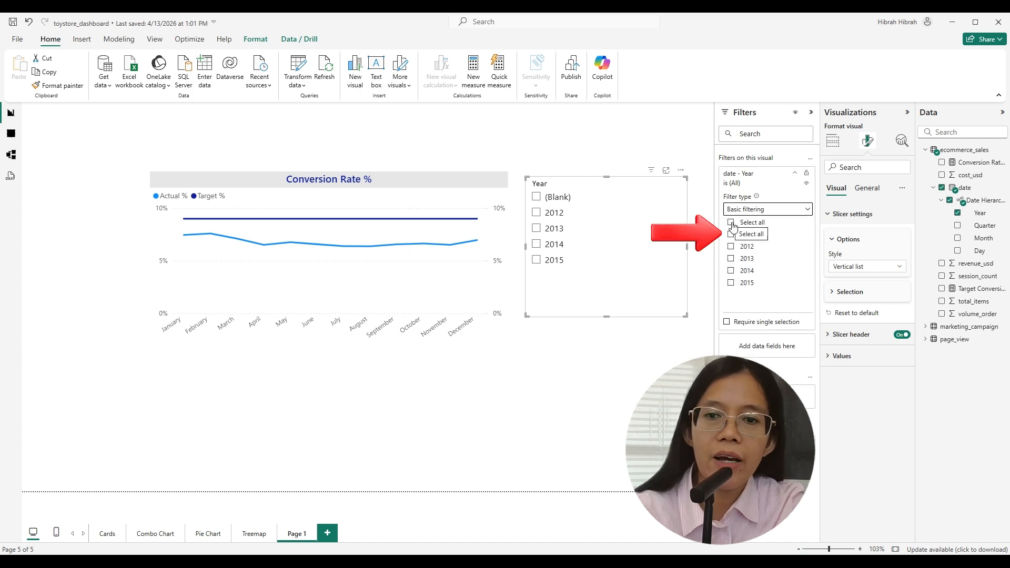
left_click(731, 235)
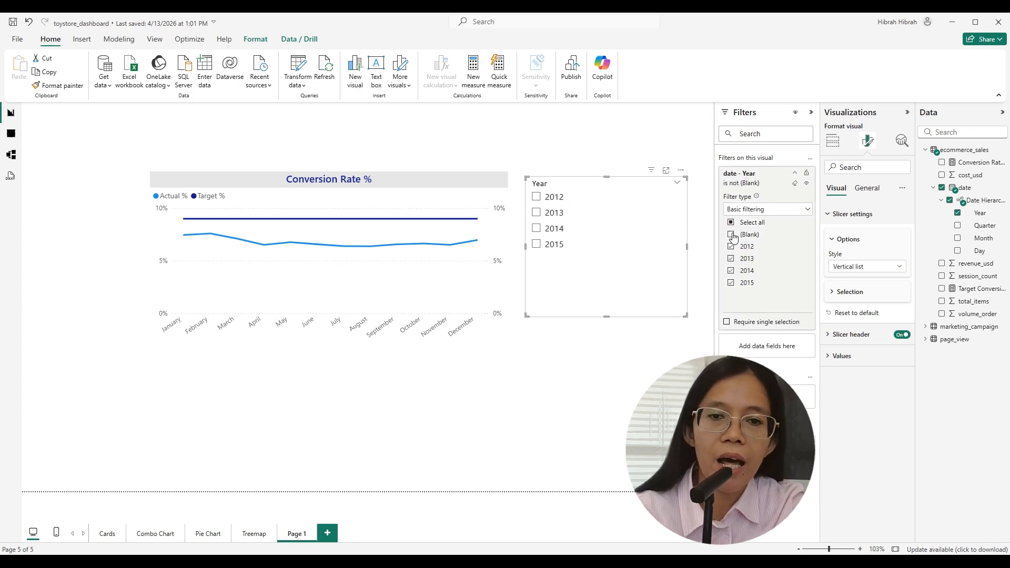
Step: Turn off the slicer's multi-select option and turn on Single select
left_click(840, 292)
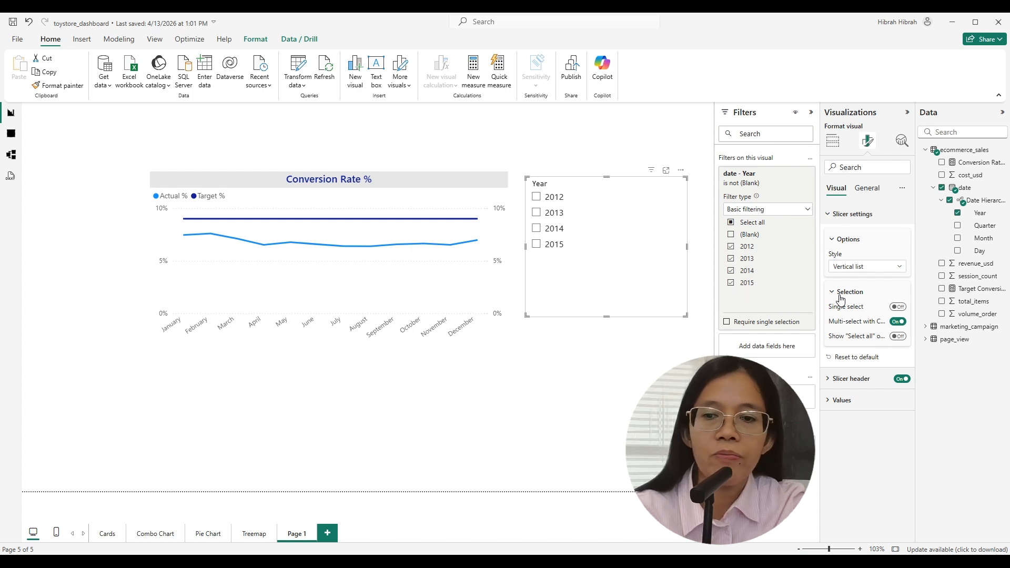
left_click(899, 322)
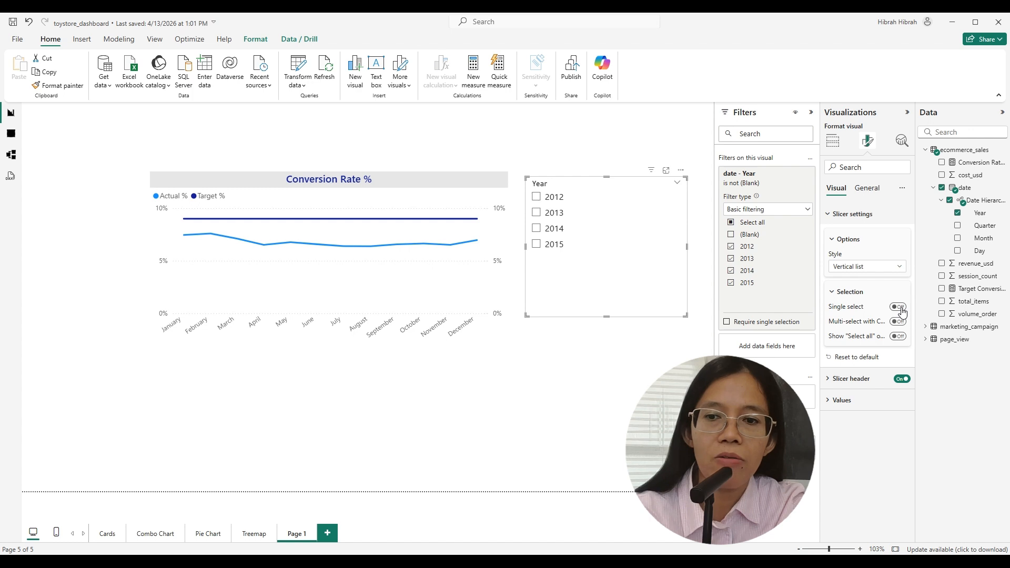
left_click(899, 308)
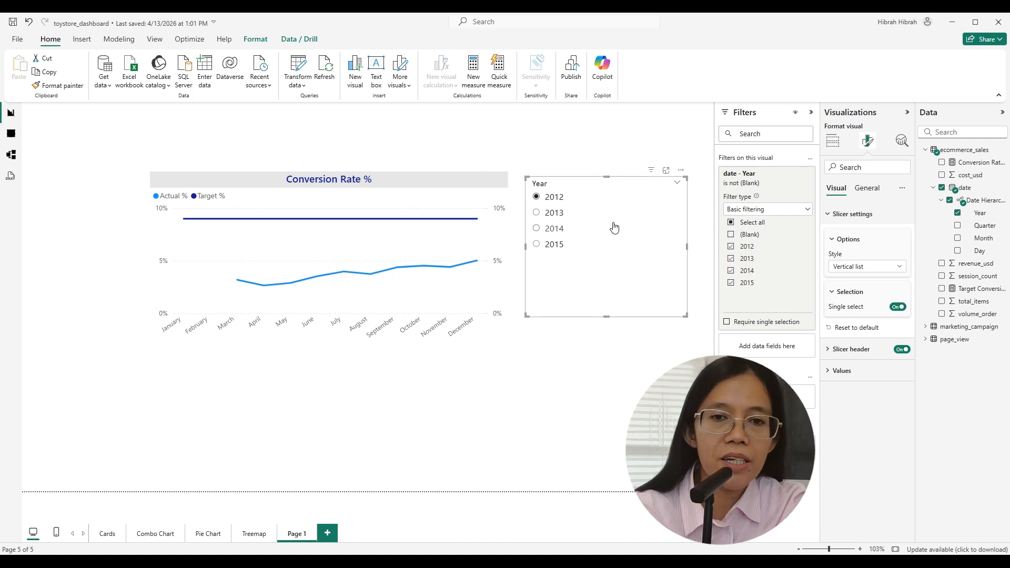
Step: Test the slicer by selecting 2013, 2014 and 2015 in turn, and return the selection to 2014
left_click(539, 214)
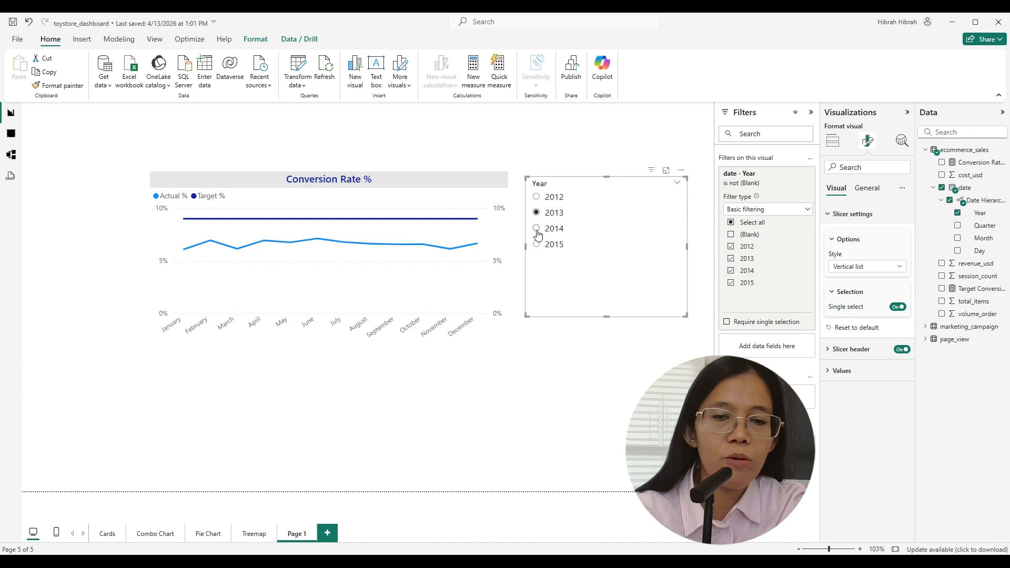
left_click(537, 231)
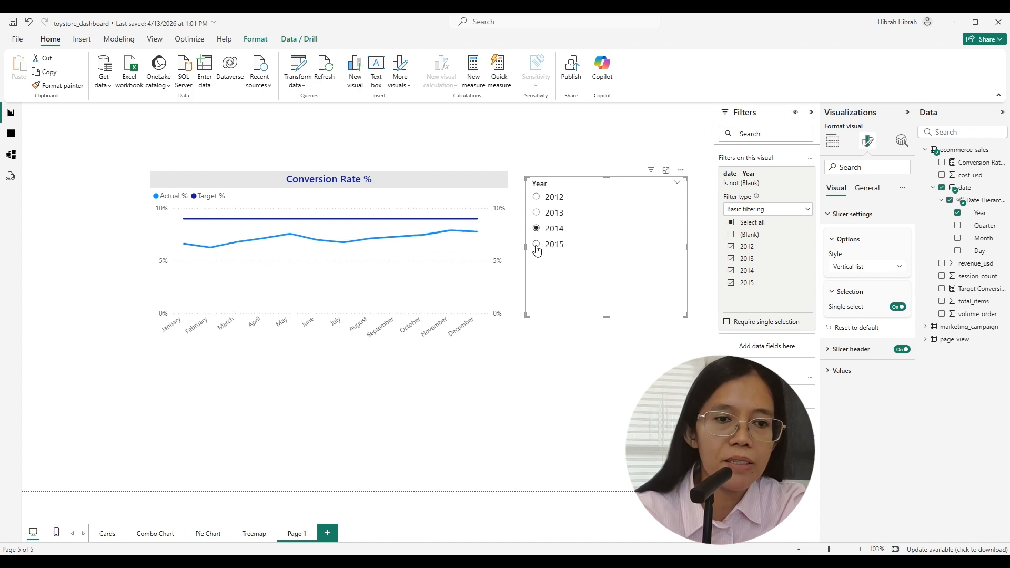
left_click(537, 245)
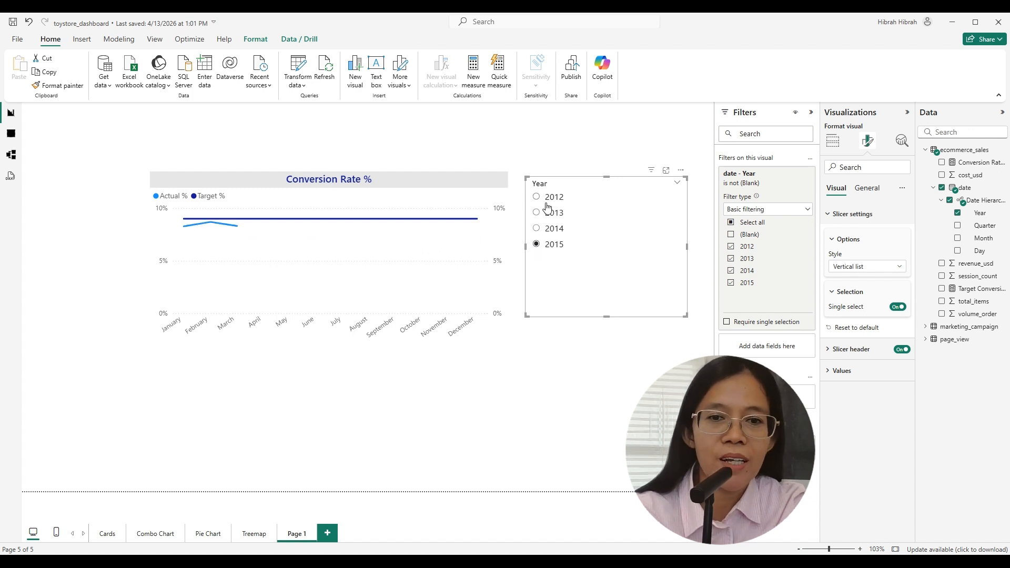
left_click(544, 235)
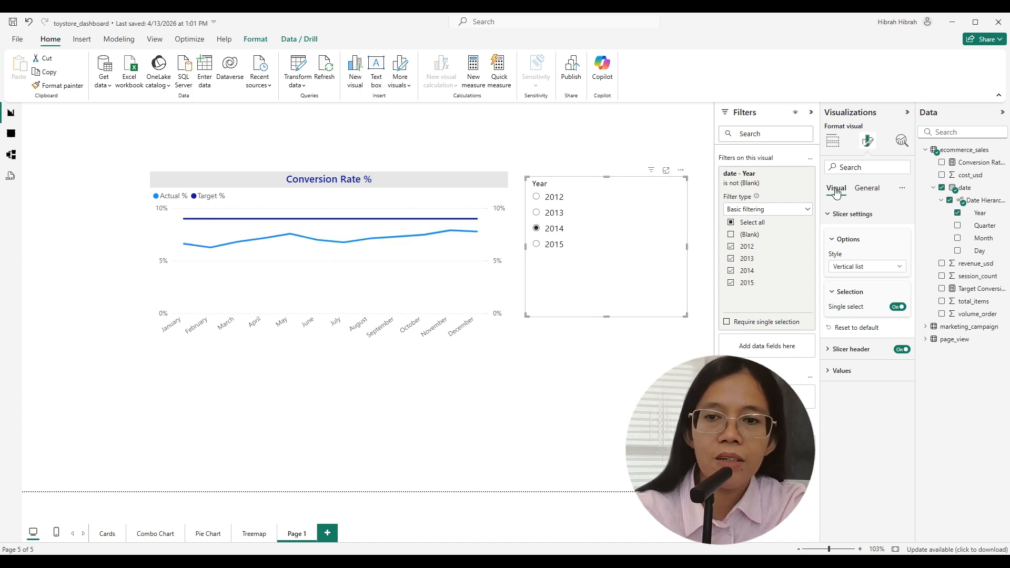
Step: Turn off the slicer header and turn on the slicer's title with the text "Select Year"
left_click(902, 350)
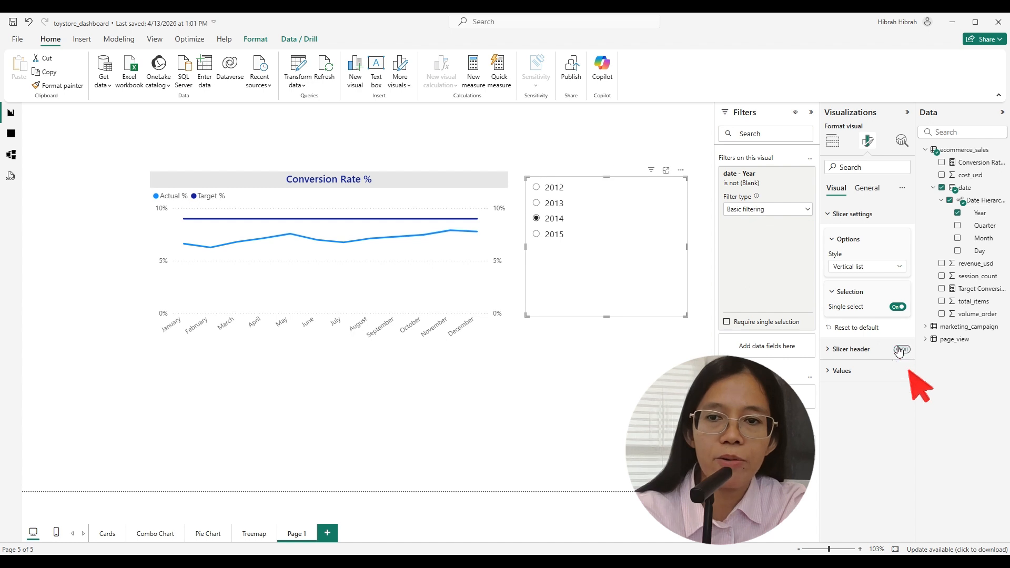
left_click(869, 188)
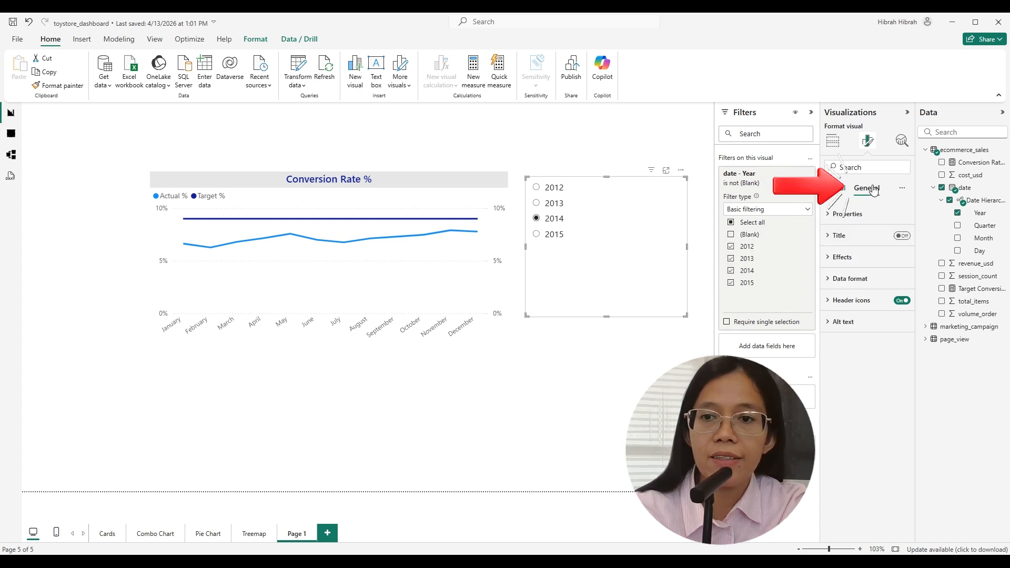
left_click(902, 235)
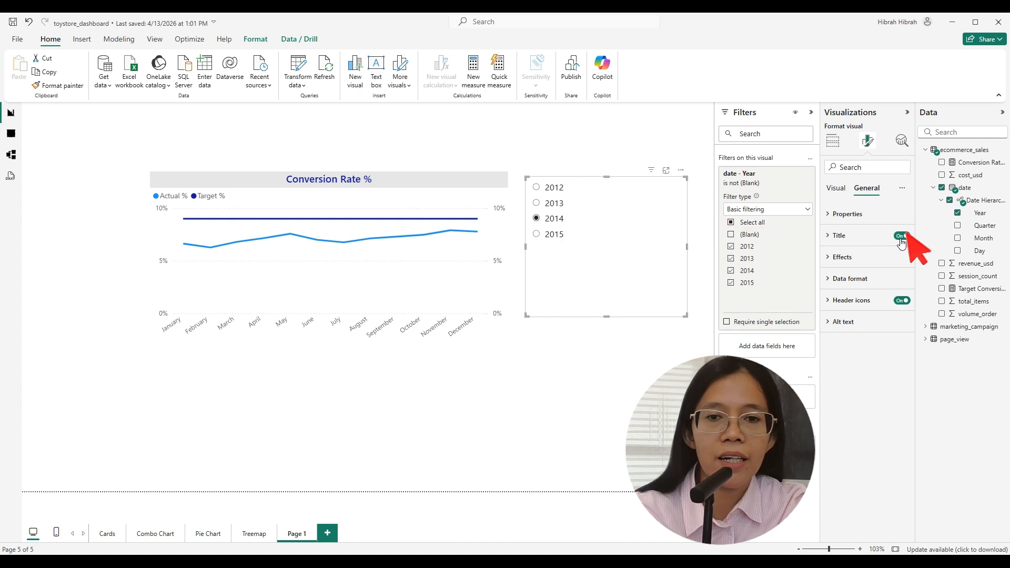
left_click(856, 237)
left_click(845, 288)
type("Select Yea")
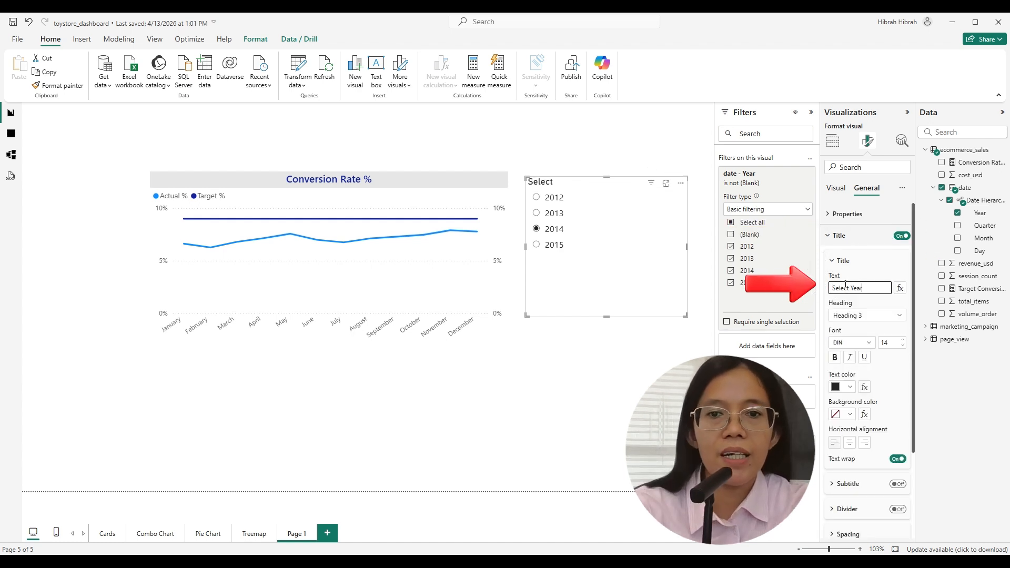
type("r")
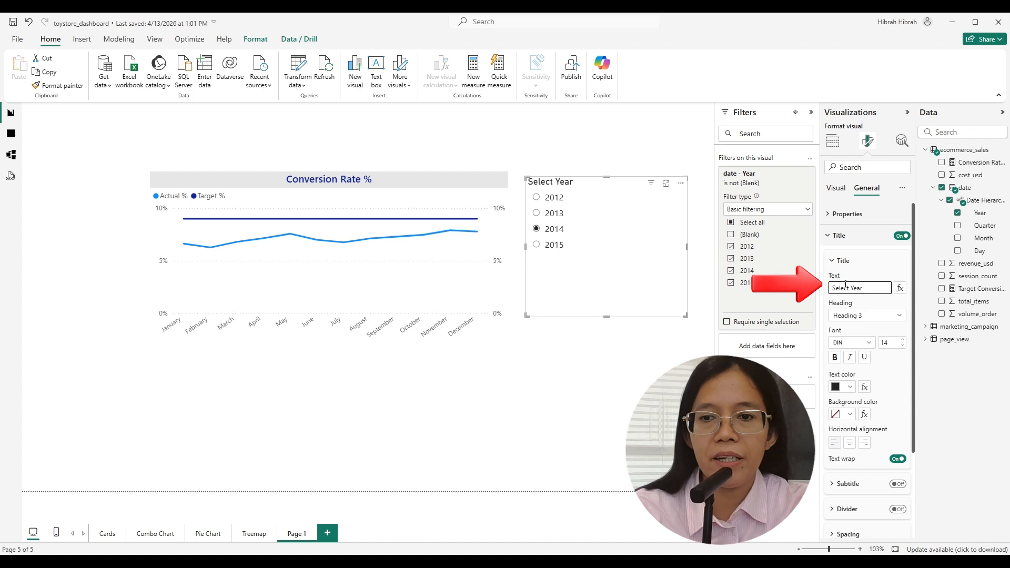
Step: Set the "Select Year" slicer title's font to a heavier Segoe UI variant and its text color to dark blue
left_click(852, 343)
scroll(903, 455, "down", 3)
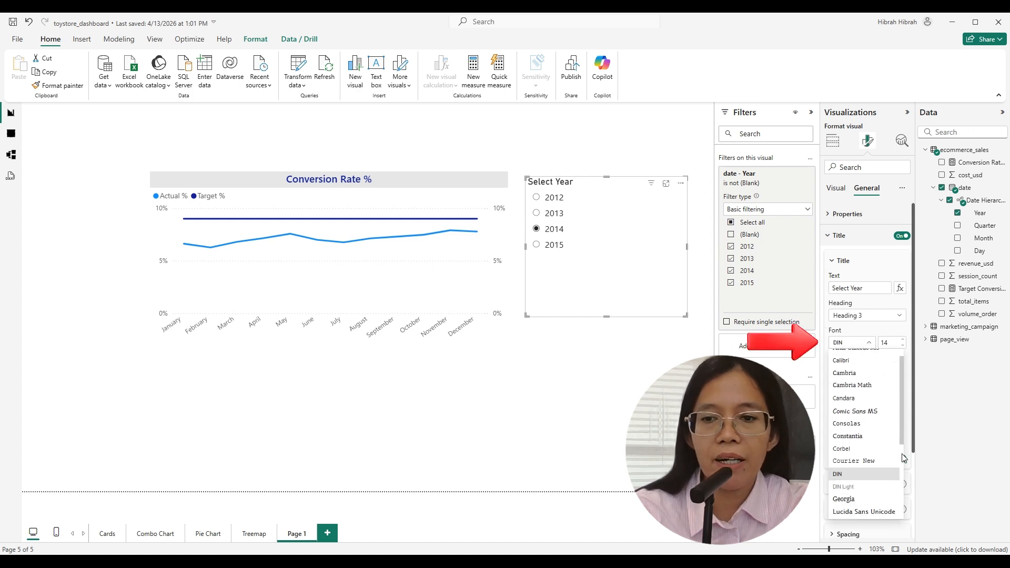
left_click(882, 437)
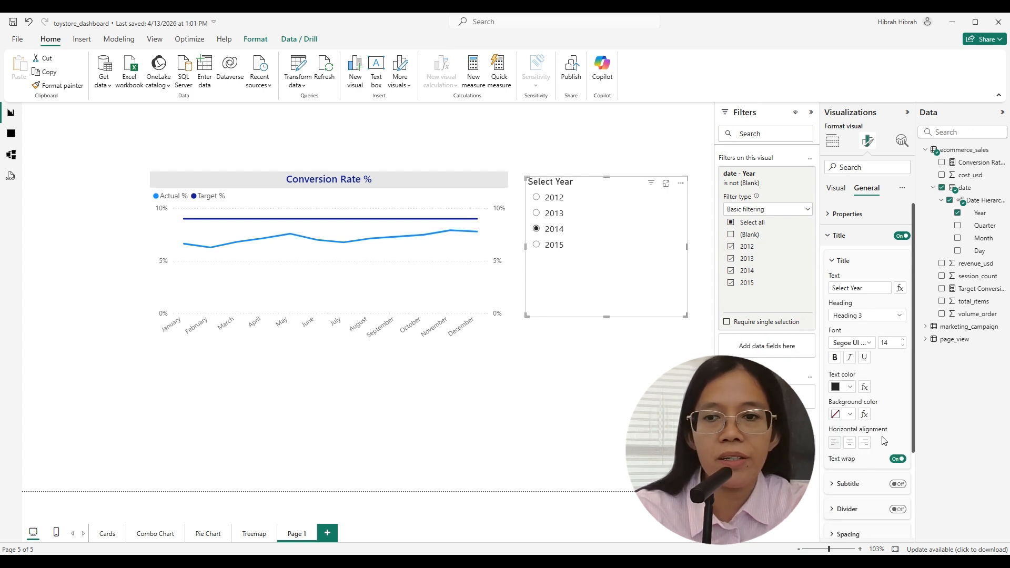
left_click(850, 389)
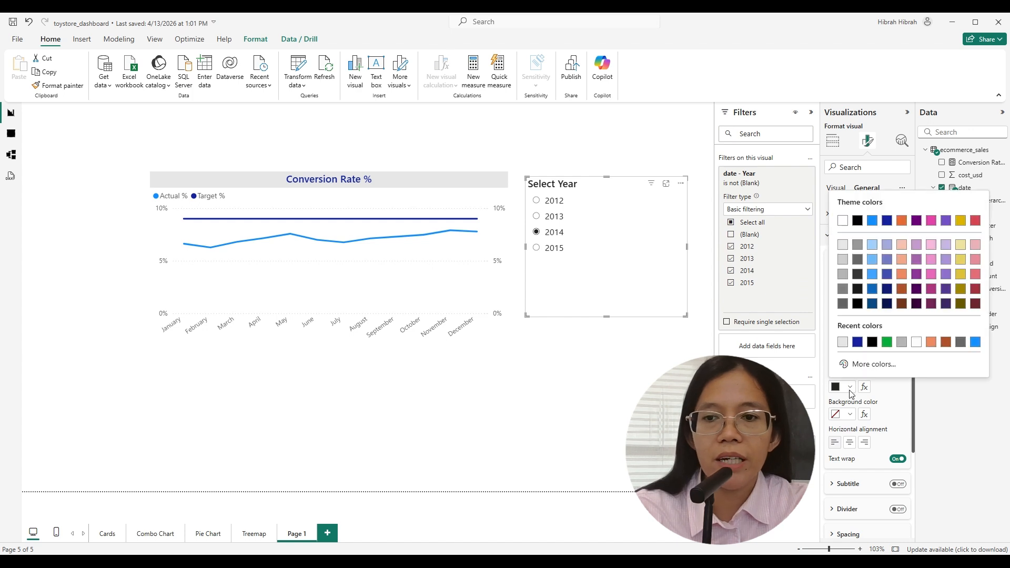
left_click(857, 342)
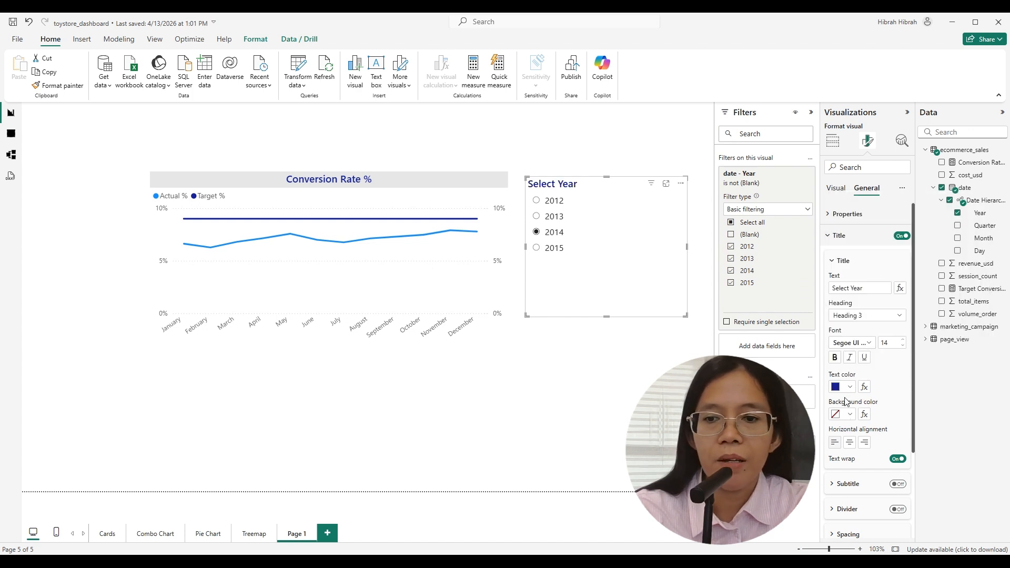
Step: Give the slicer's title a light gray background and center it horizontally
left_click(850, 419)
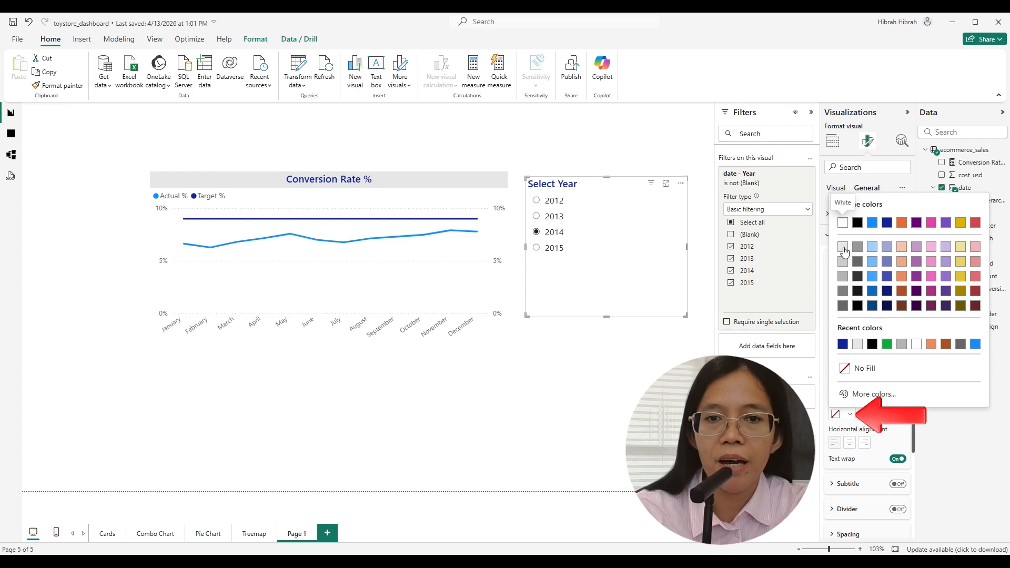
left_click(846, 251)
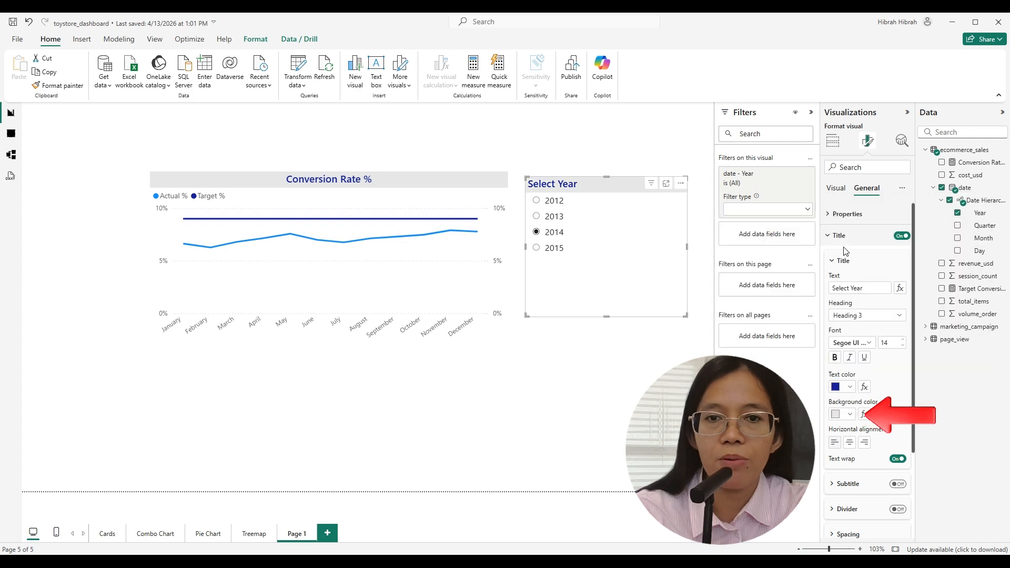
left_click(851, 443)
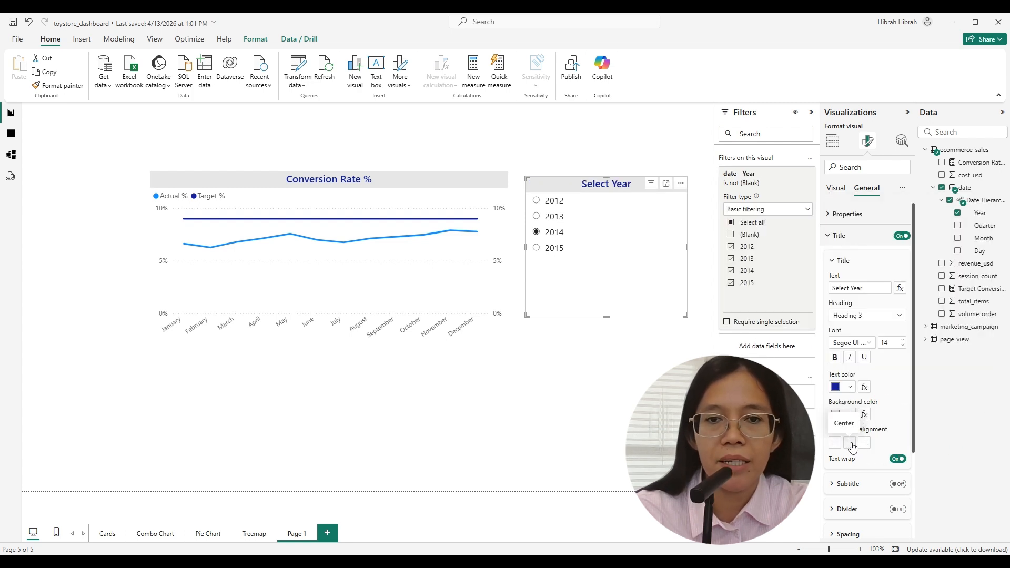
Step: Turn on data labels for the Conversion Rate % line chart, with labels switched off for the Target % series
left_click(455, 183)
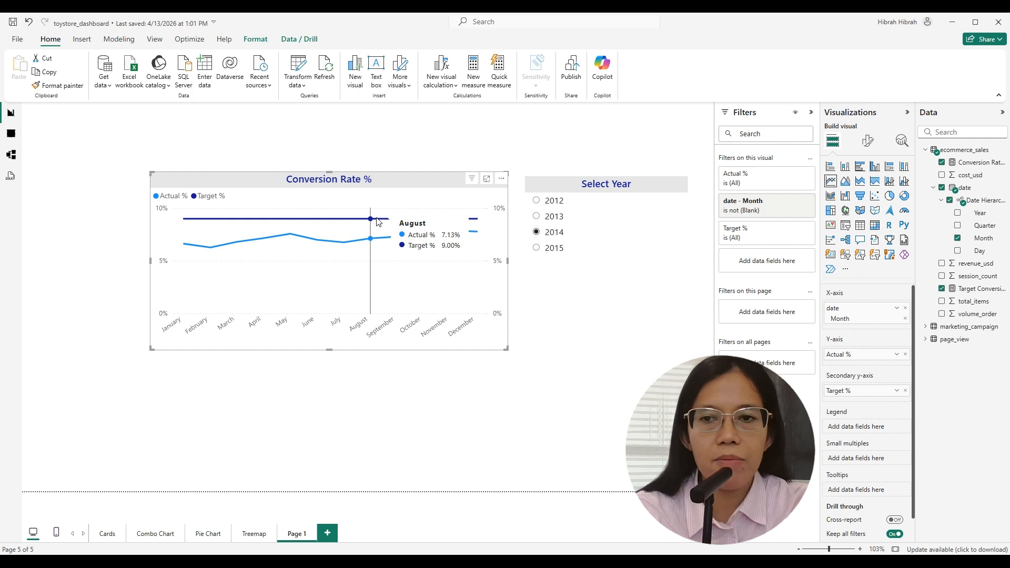
left_click(871, 141)
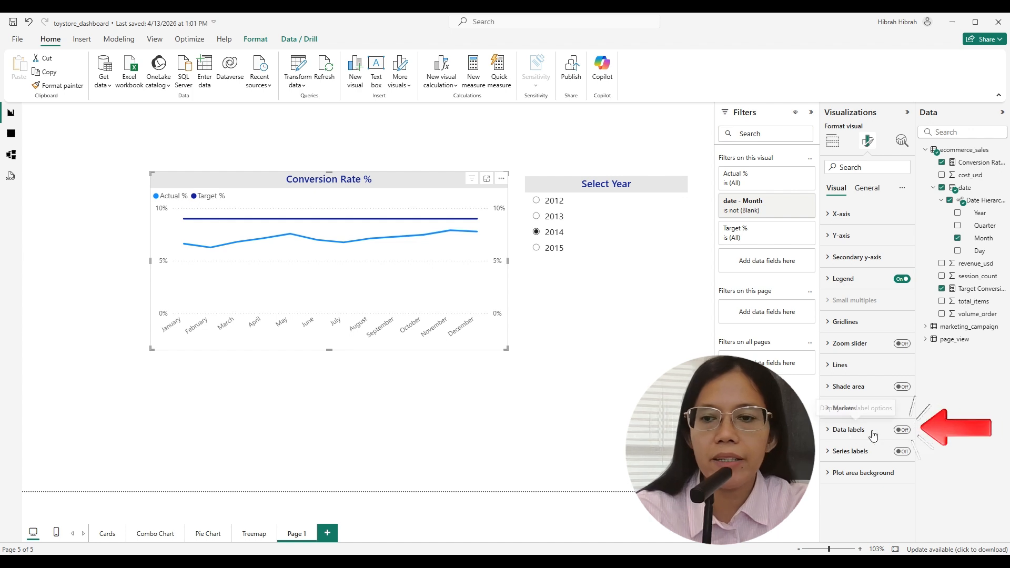
left_click(903, 431)
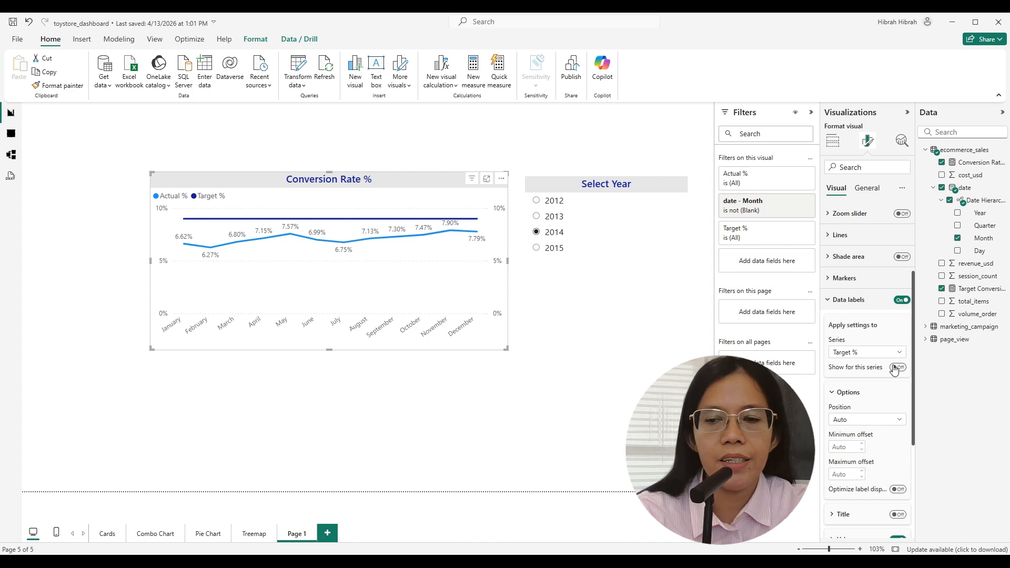